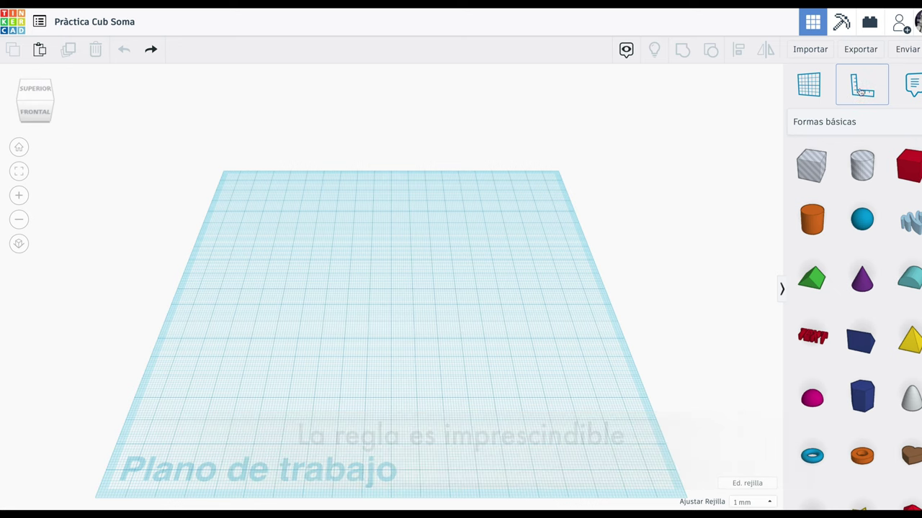
Step: Place the ruler on the front part of the workplane, left of centre
left_click(861, 88)
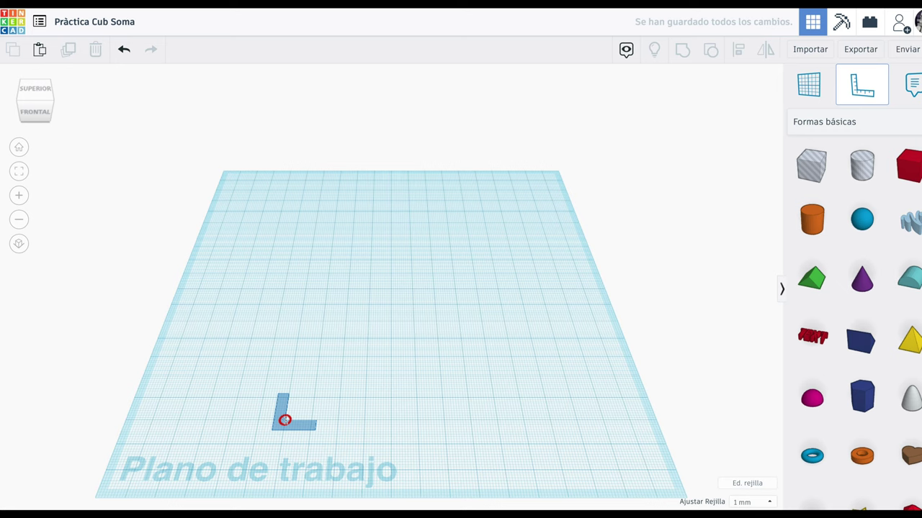
left_click(284, 419)
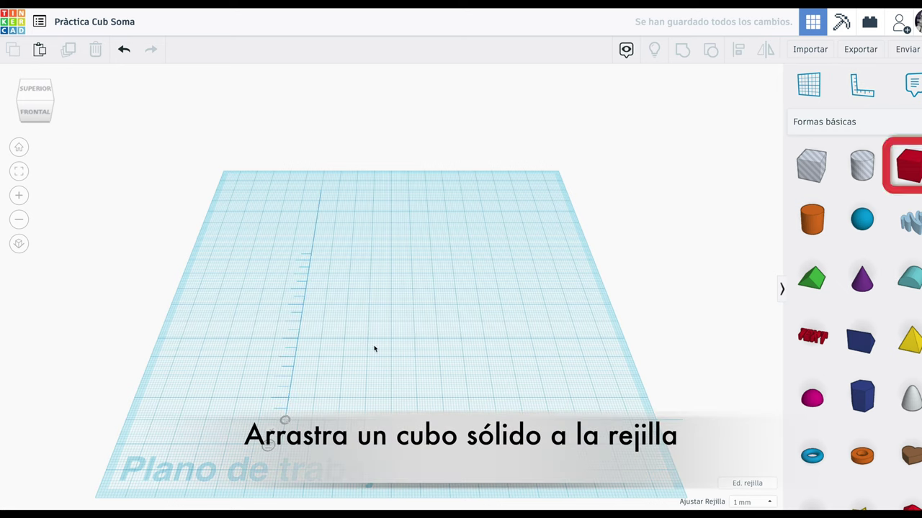
Step: Add a solid box at the ruler's origin and set its radius to 2 and its steps to 20
left_click_drag(909, 164, 313, 400)
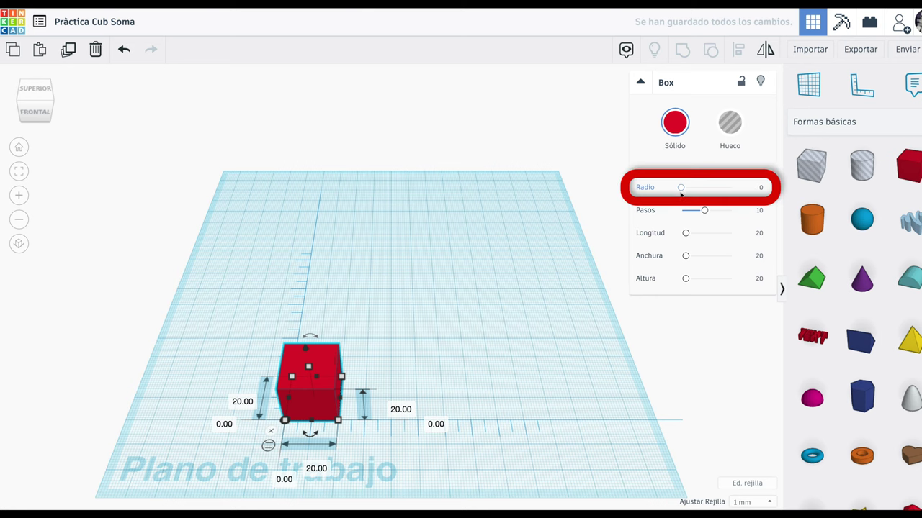
left_click_drag(680, 190, 685, 188)
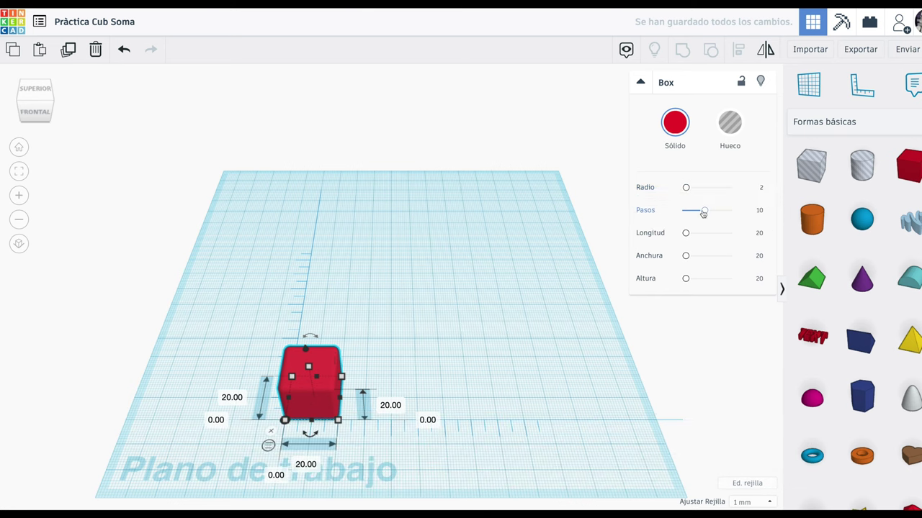
left_click_drag(704, 213, 711, 214)
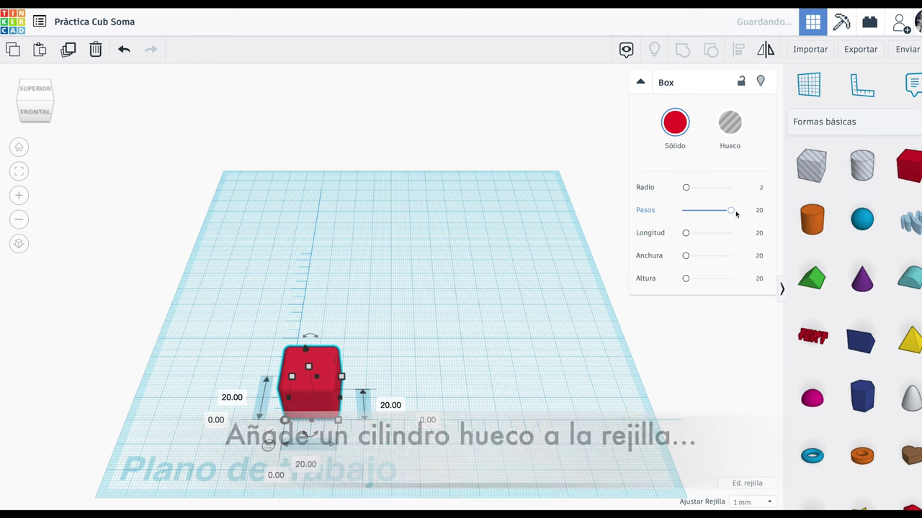
Step: Add a hole cylinder beside the box with 64 sides, 5 mm wide and deep and 20 mm high
left_click_drag(856, 175, 410, 391)
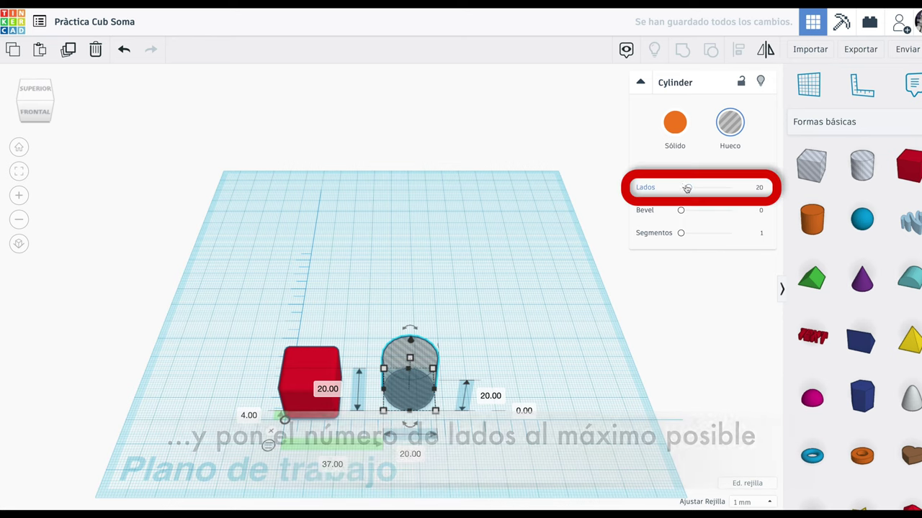
left_click_drag(688, 189, 727, 189)
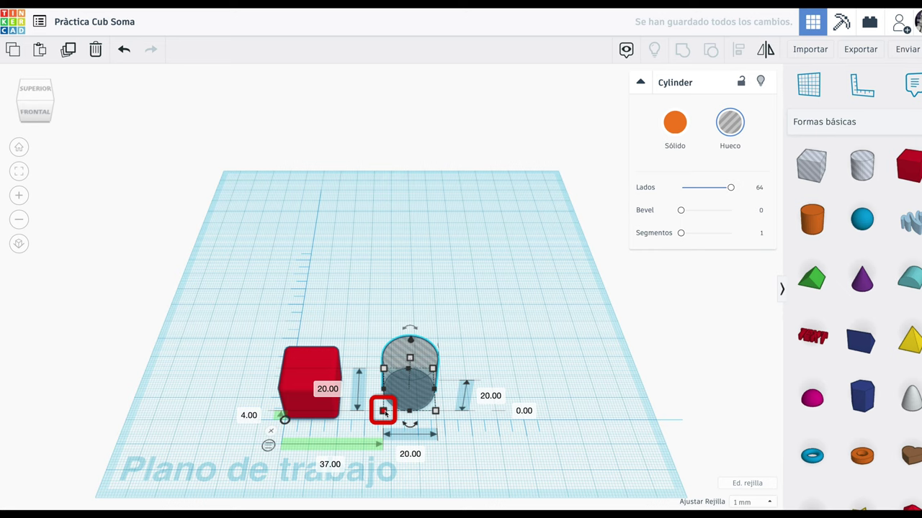
left_click_drag(387, 411, 425, 382)
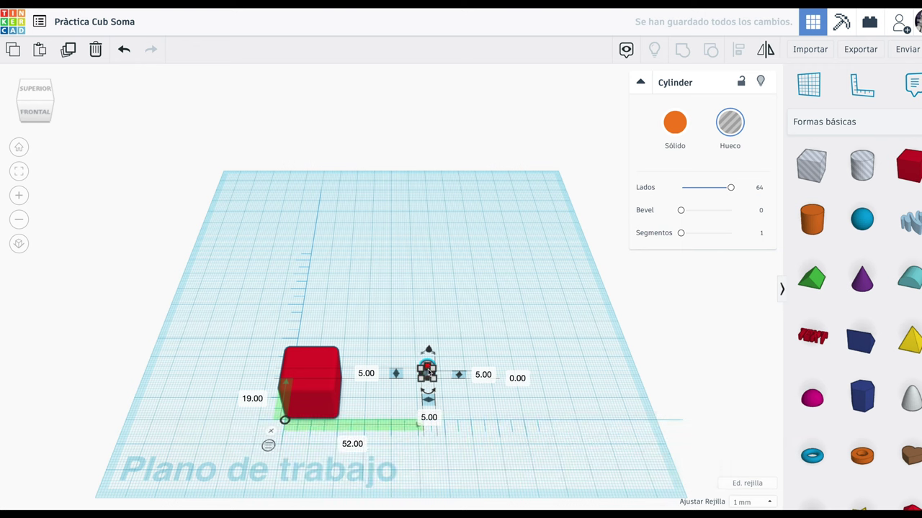
mouse_move(428, 369)
left_mouse_down()
mouse_move(429, 342)
mouse_move(429, 358)
left_mouse_up()
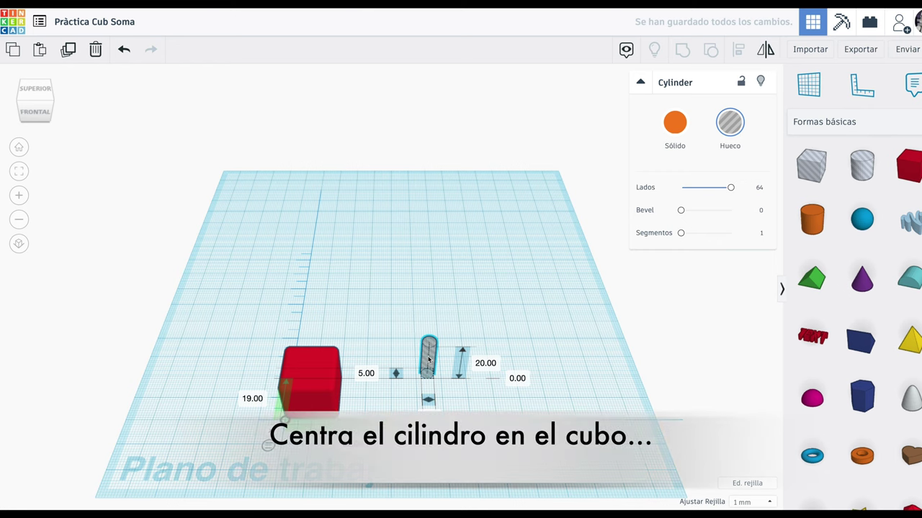
Step: Move the hole cylinder into the box and align both shapes' centres along the width and depth
left_click_drag(429, 358, 308, 387)
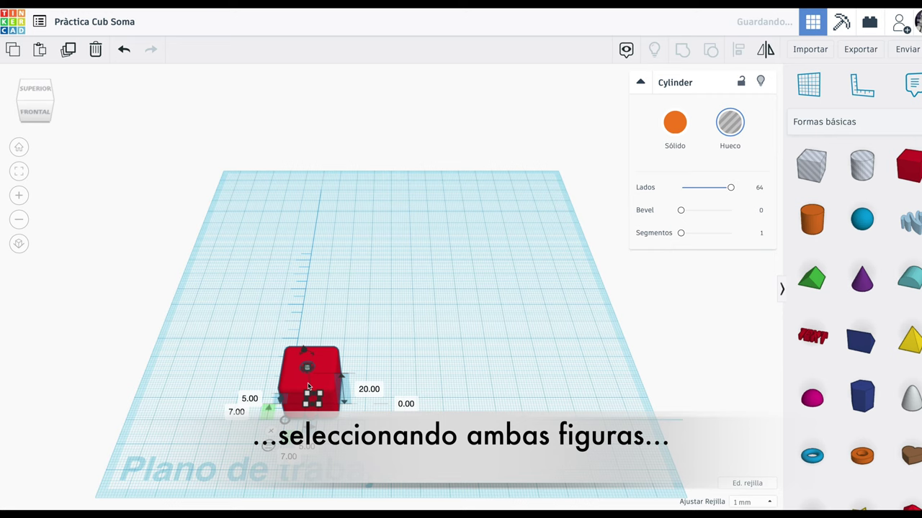
left_click_drag(241, 304, 393, 455)
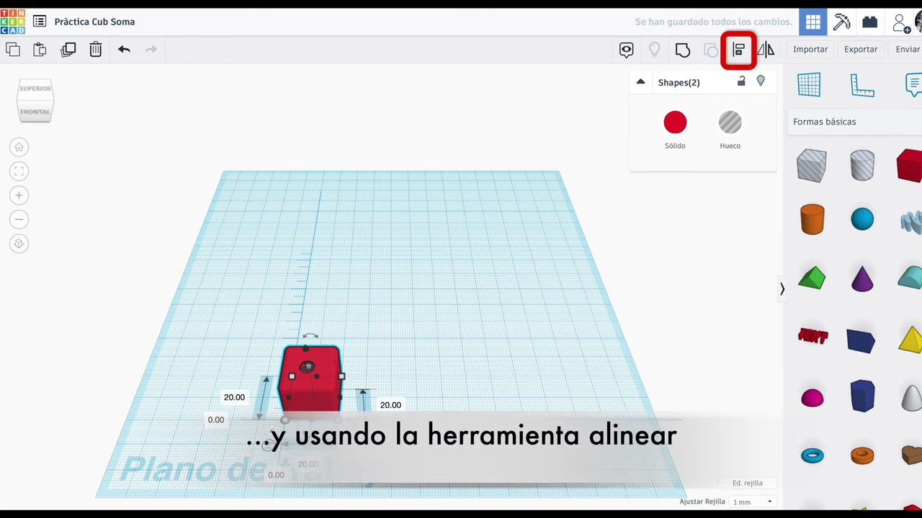
left_click(737, 51)
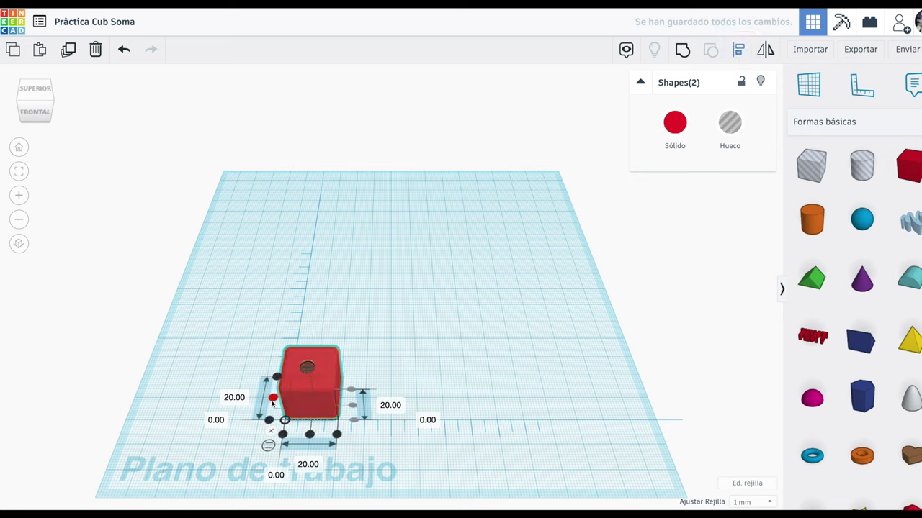
left_click(310, 435)
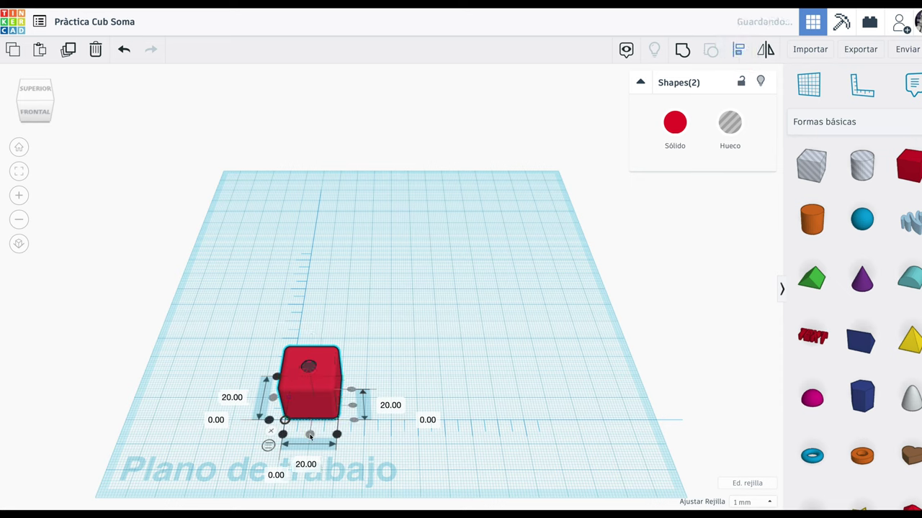
left_click(370, 367)
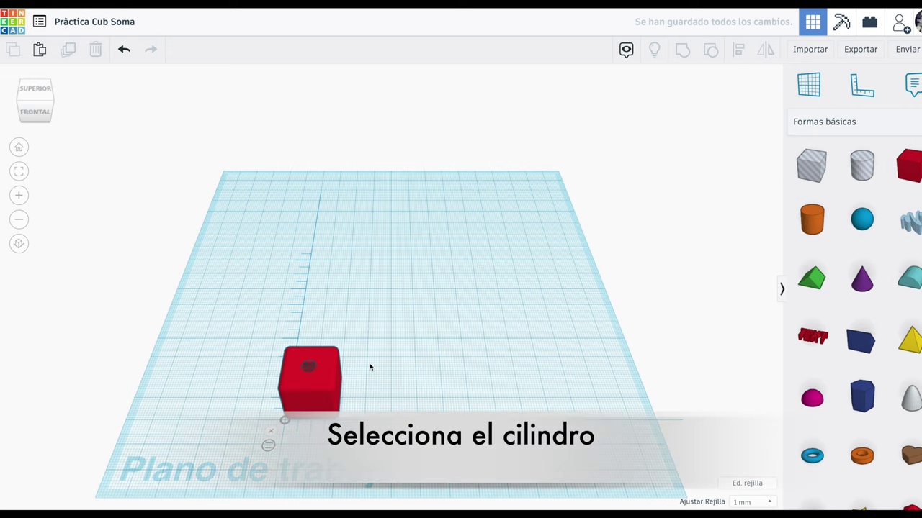
Step: Duplicate the vertical hole cylinder and rotate the copy 90° so it runs front to back through the cube
left_click(306, 369)
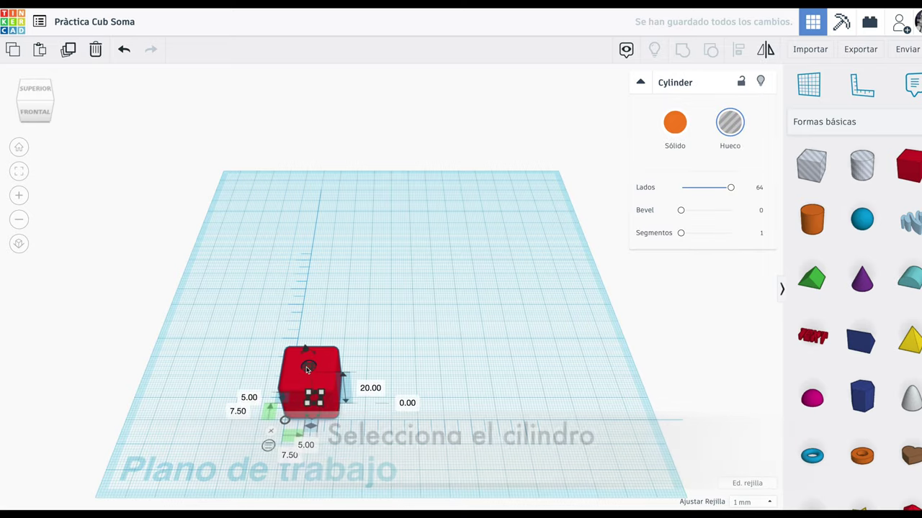
right_click_drag(310, 386, 340, 428)
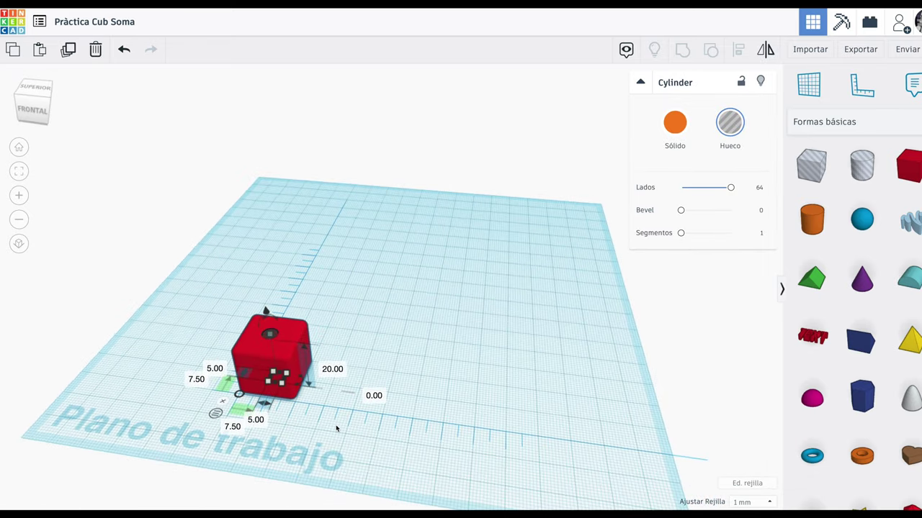
scroll(335, 428, "up", 2)
scroll(336, 428, "up", 1)
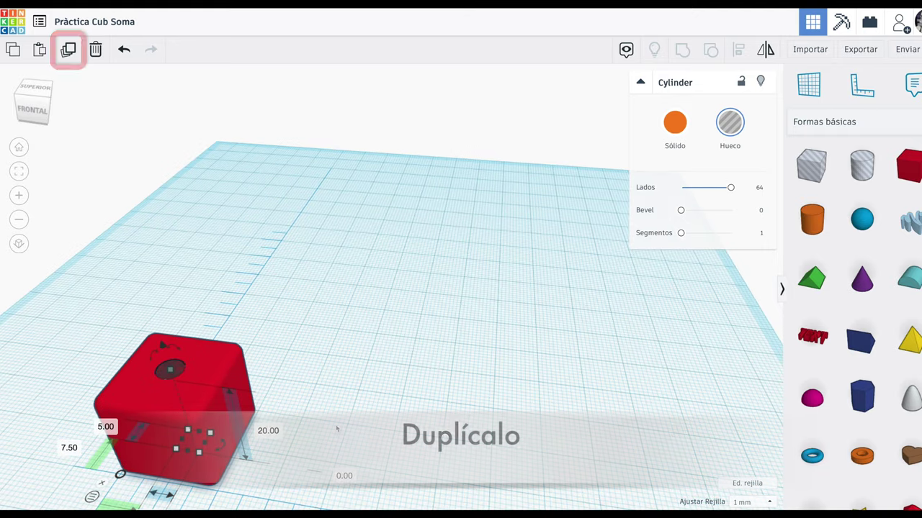
left_click(68, 49)
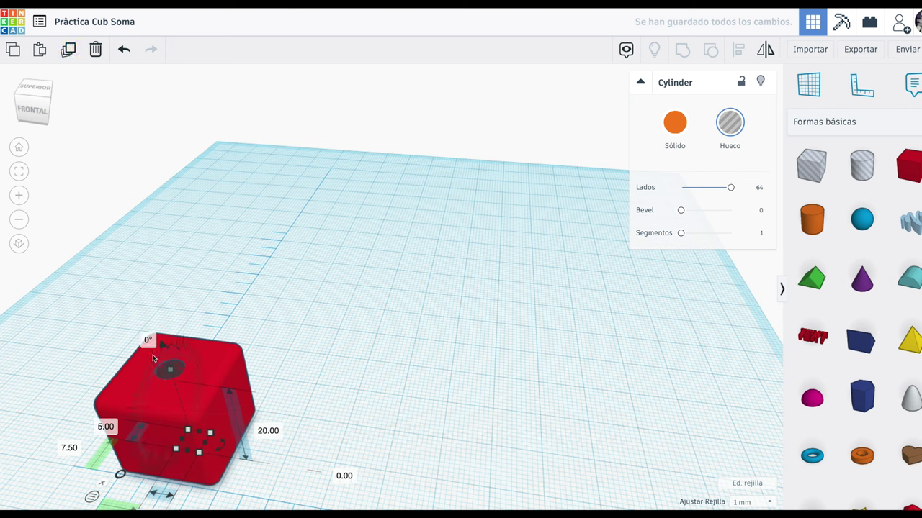
left_click_drag(153, 358, 144, 448)
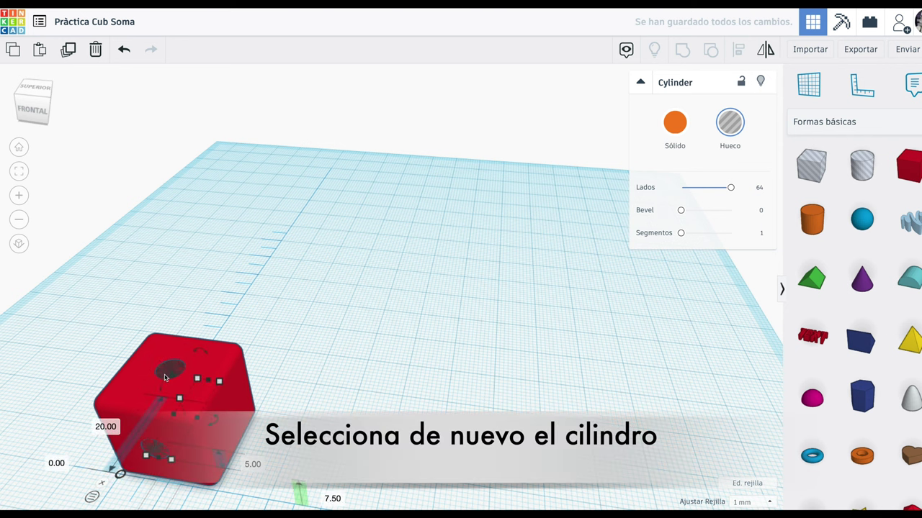
Step: Duplicate the vertical hole cylinder again and rotate this copy 90° in the XZ plane, running side to side through the cube
left_click(165, 370)
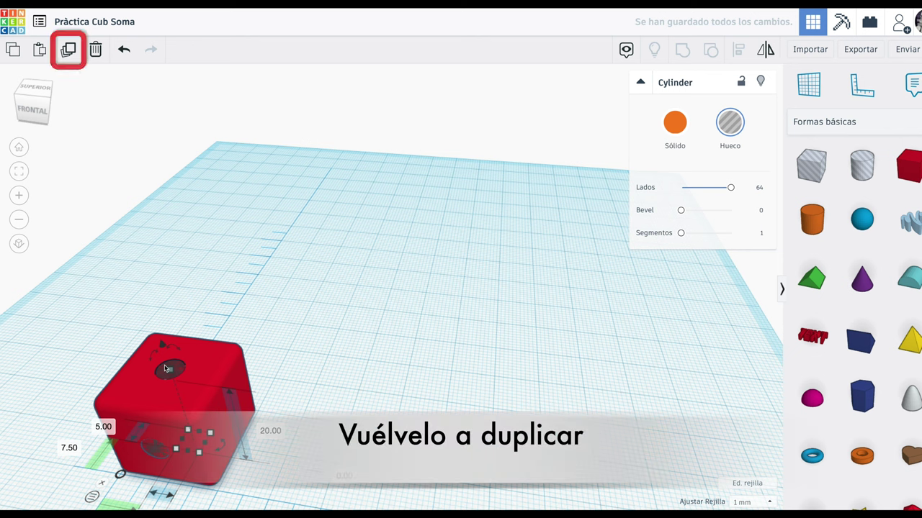
left_click(72, 49)
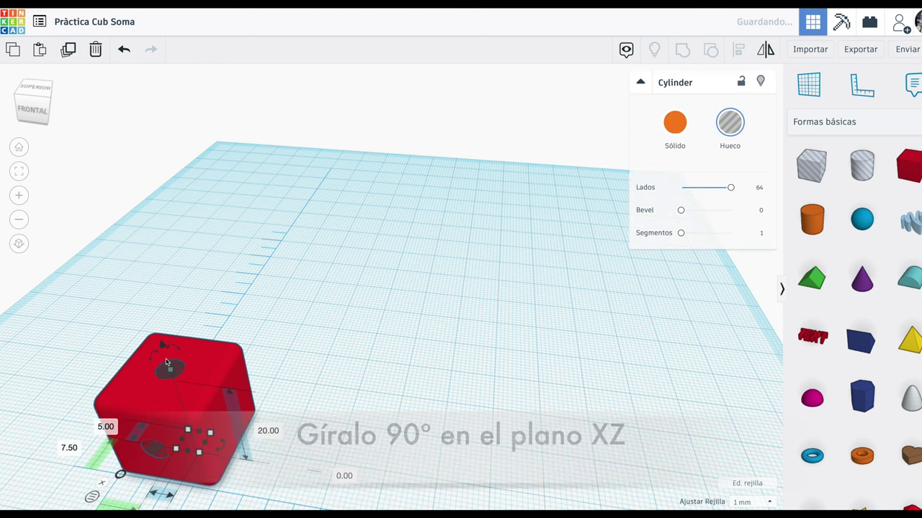
left_click_drag(173, 350, 239, 412)
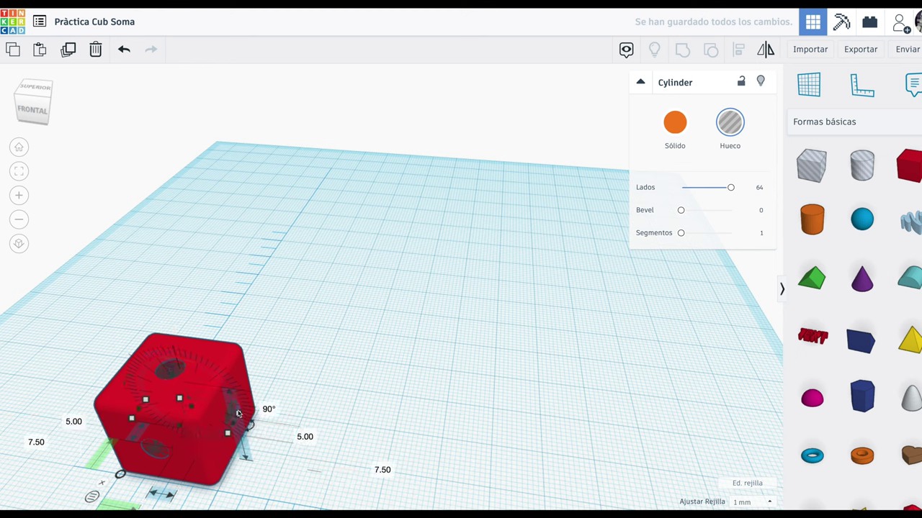
Step: Group the box with its three hole cylinders to cut the holes through all faces
scroll(246, 477, "down", 3)
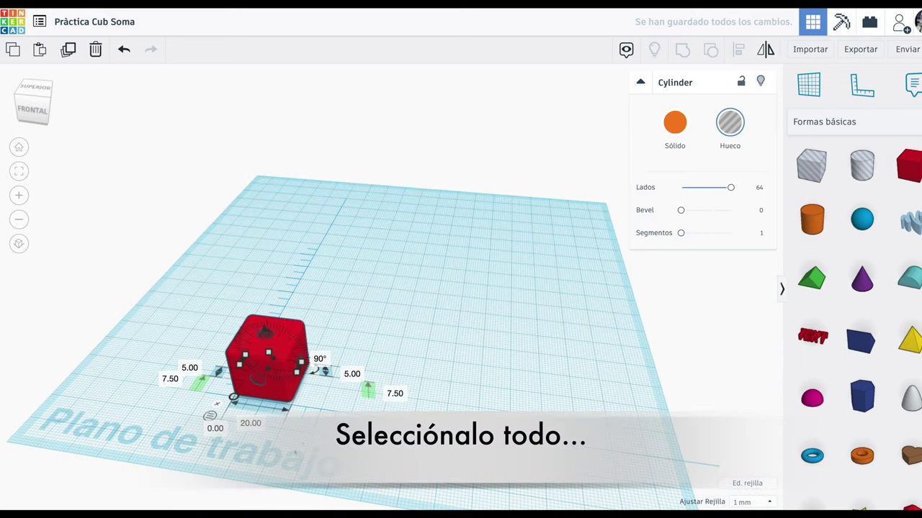
left_click(303, 444)
left_click_drag(208, 292, 358, 435)
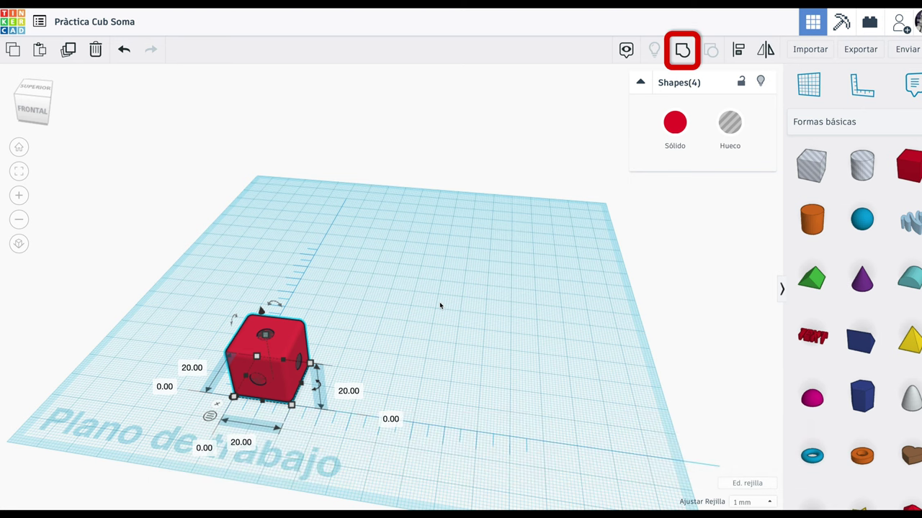
left_click(682, 50)
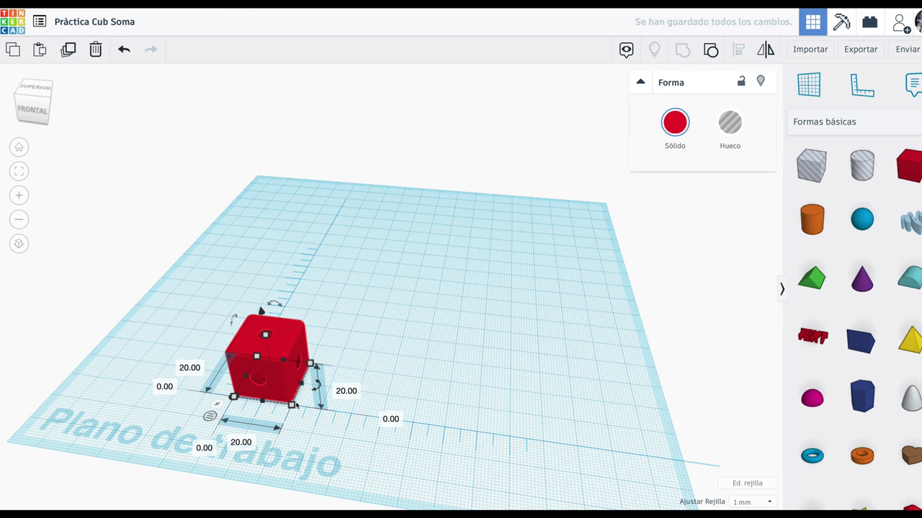
right_click_drag(304, 421, 346, 408)
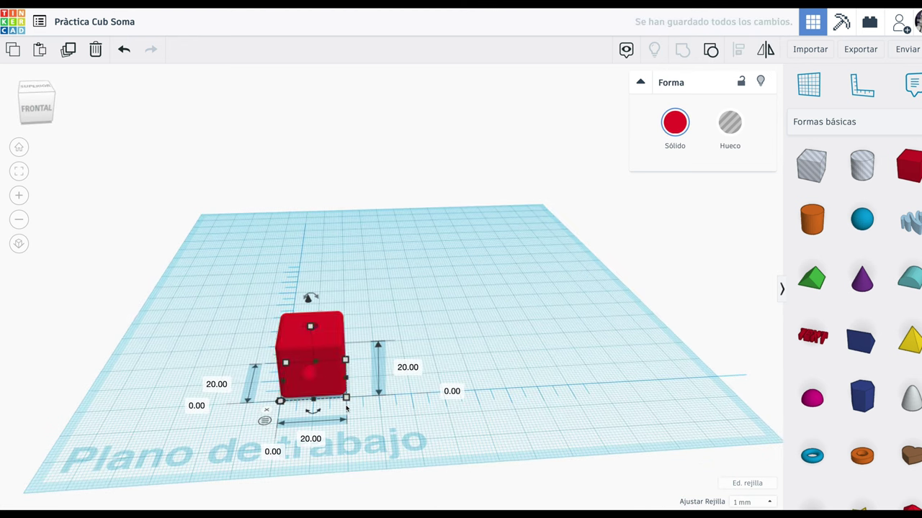
left_click(391, 311)
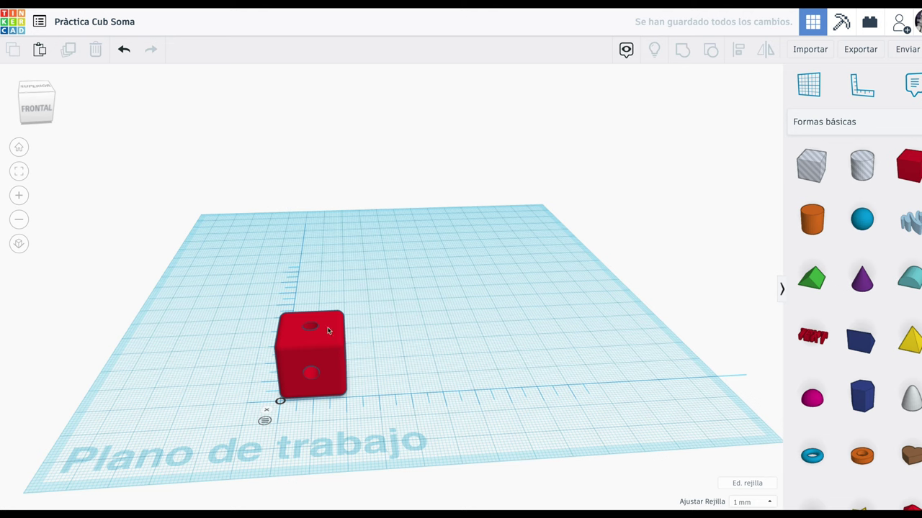
Step: Copy and paste the perforated cube, and set the copy aside at the workplane's front-left corner
left_click(294, 355)
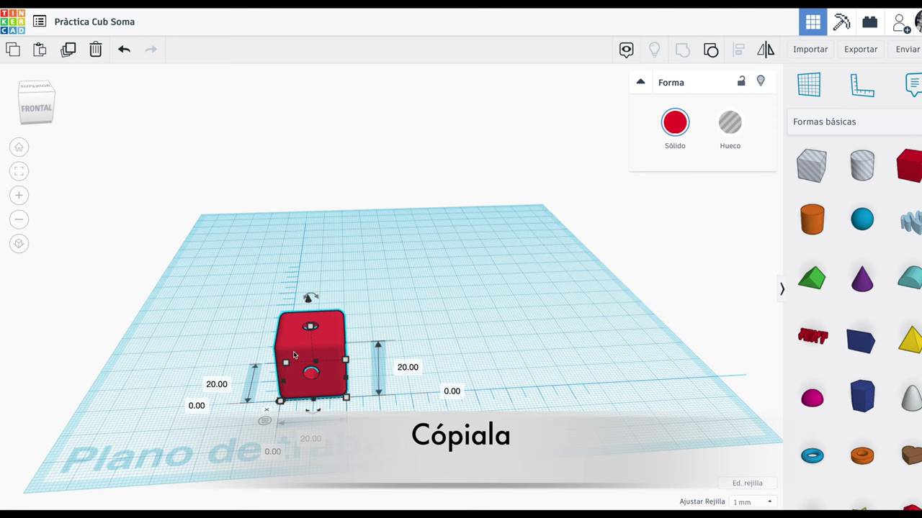
left_click(12, 52)
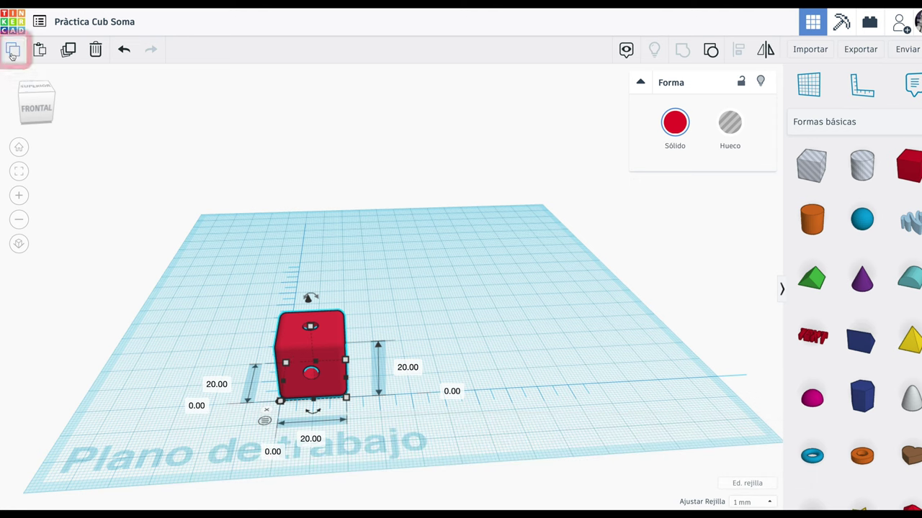
left_click(129, 406)
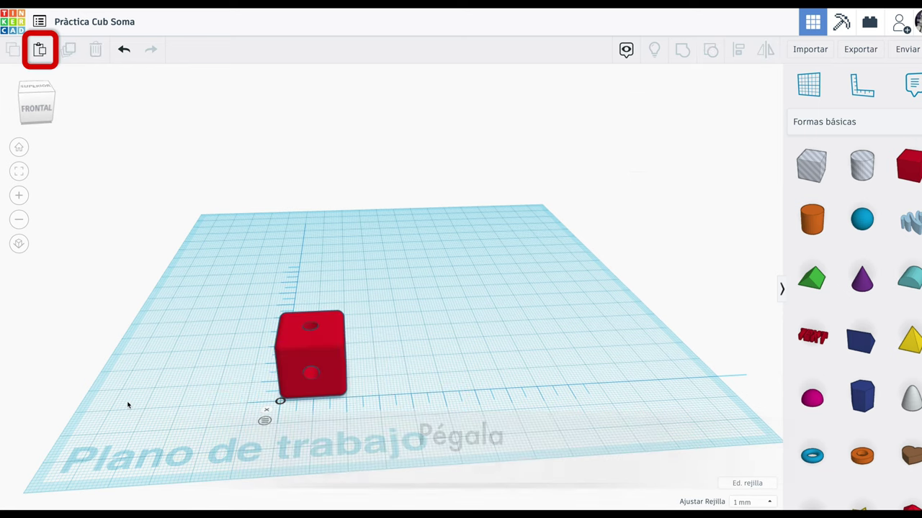
left_click(40, 50)
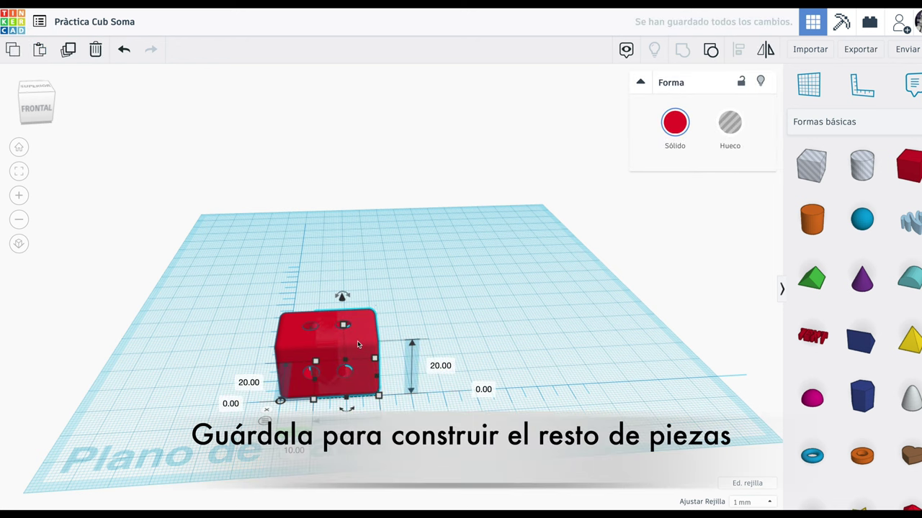
left_click_drag(358, 344, 110, 398)
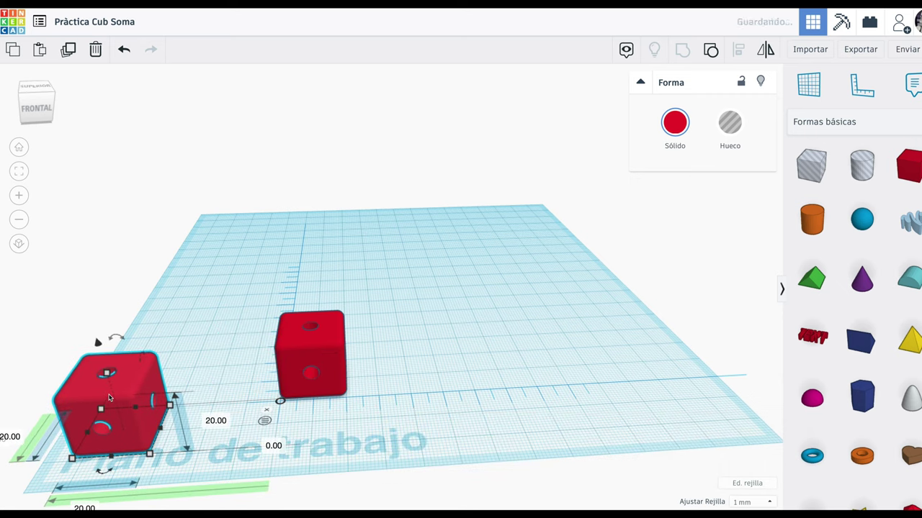
Step: Duplicate the original perforated cube and shift the copy 20 mm to the right, flush against it
left_click(336, 352)
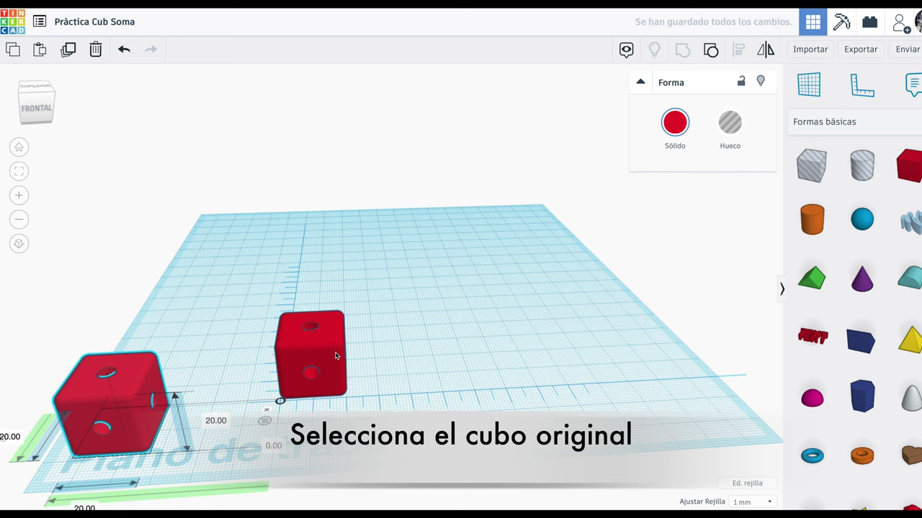
left_click(336, 355)
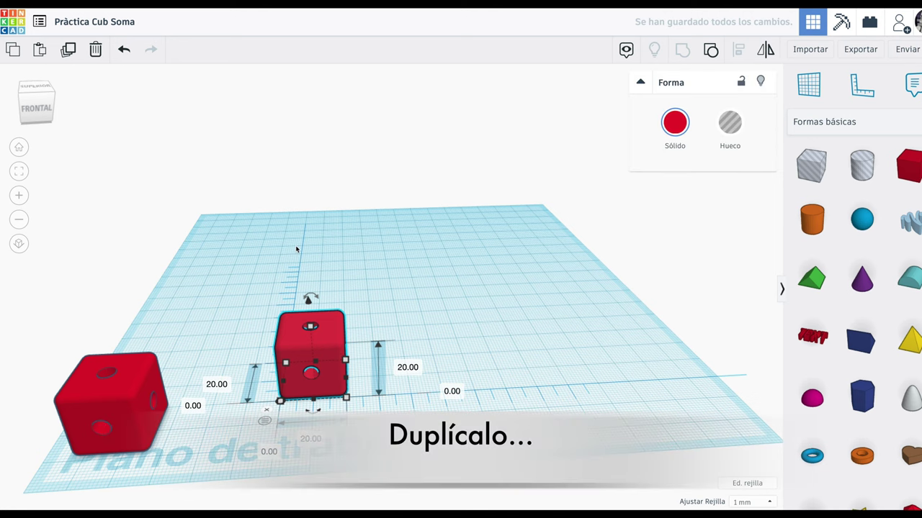
left_click(68, 50)
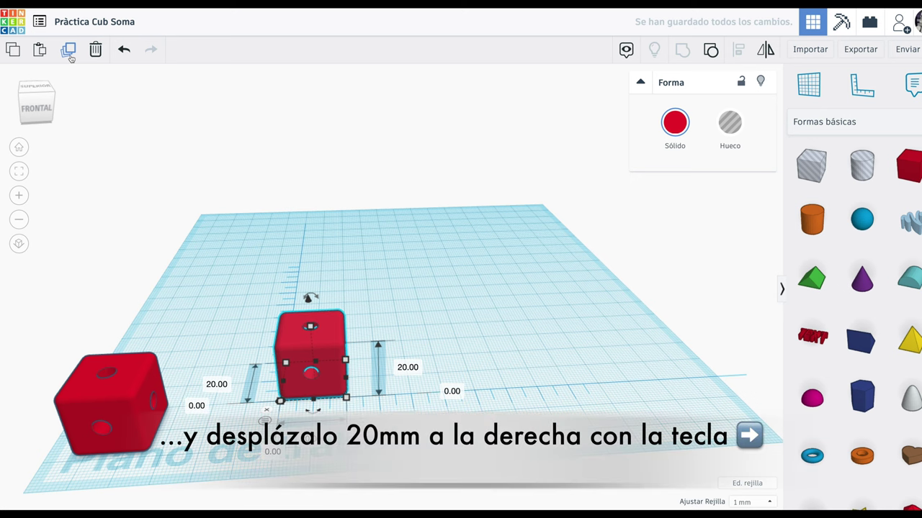
key("Right")
key("Right")
key("Right")
key("Right")
key("Right")
key("Right")
key("Right")
key("Right")
key("Right")
key("Right")
key("Right")
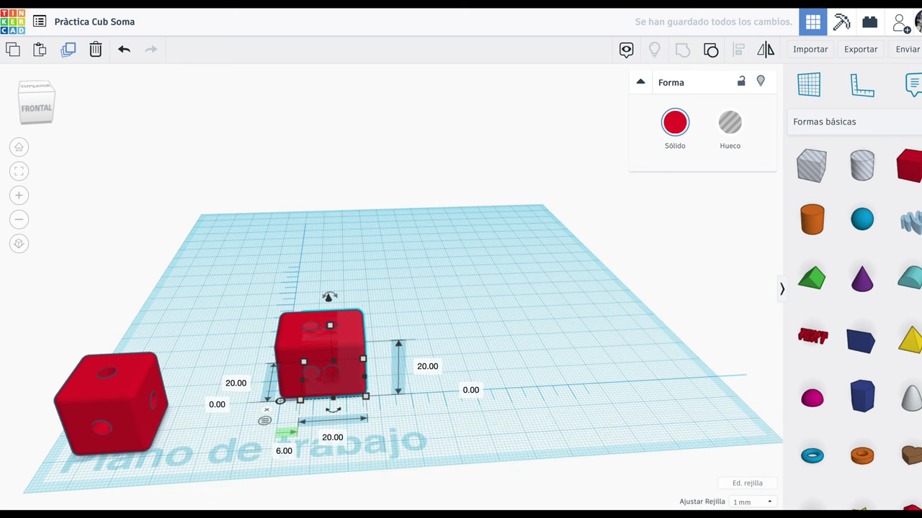
key("Right")
key("Right")
key("Right")
key("Right")
key("Right")
key("Right")
key("Right")
key("Right")
key("Right")
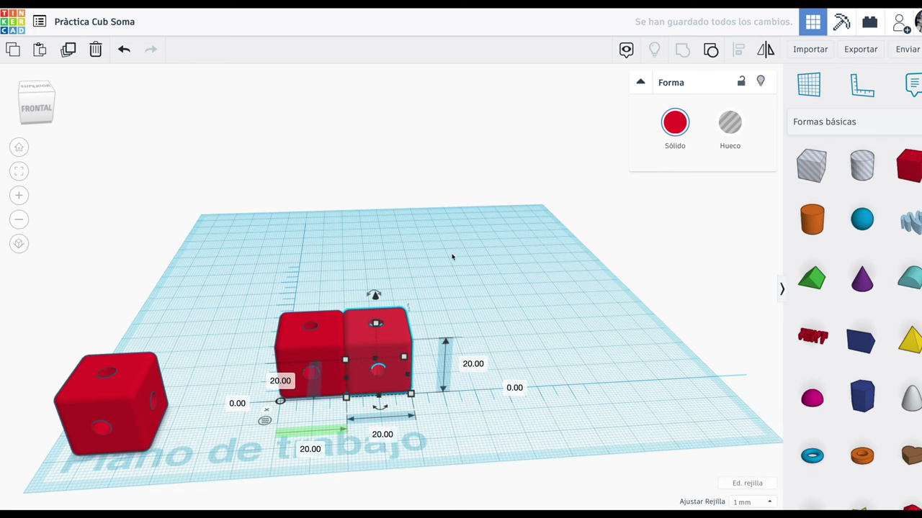
left_click(460, 288)
Step: Duplicate the second cube and raise the copy 20 mm so it sits on top of it
left_click(397, 354)
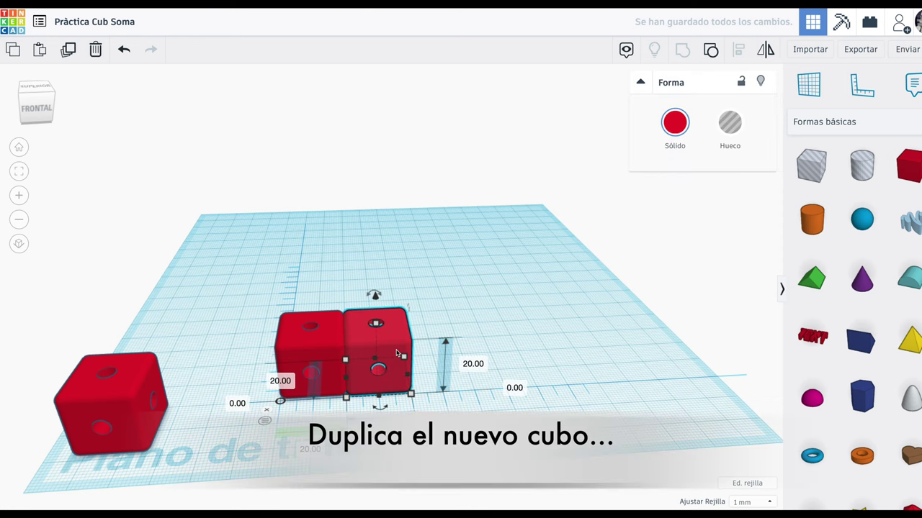
left_click(75, 54)
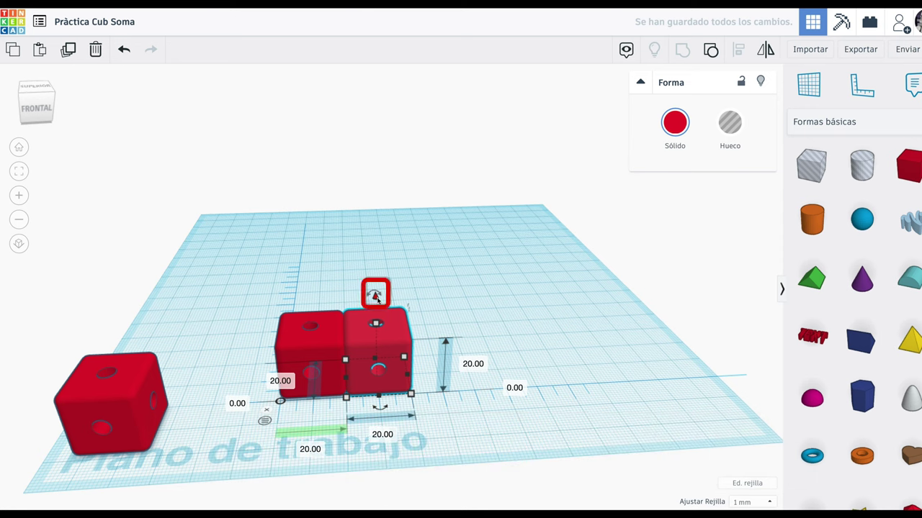
left_click_drag(375, 296, 373, 236)
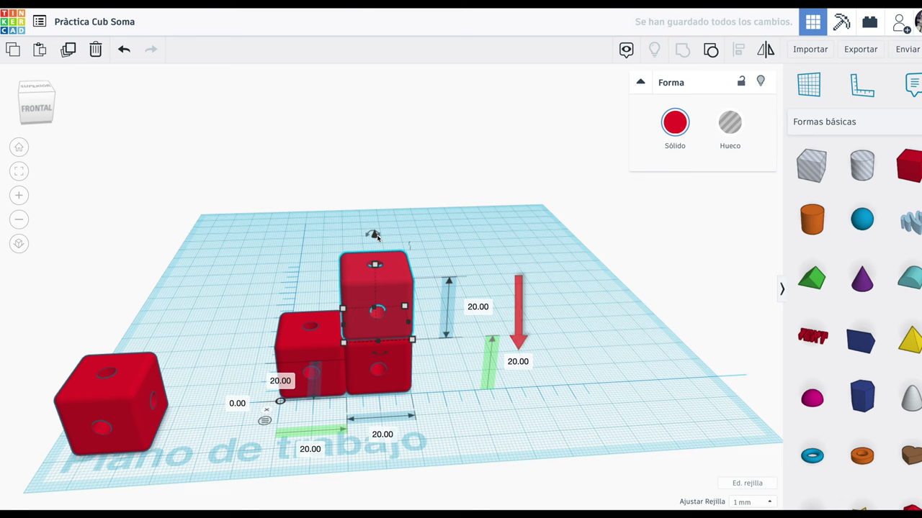
left_click(452, 244)
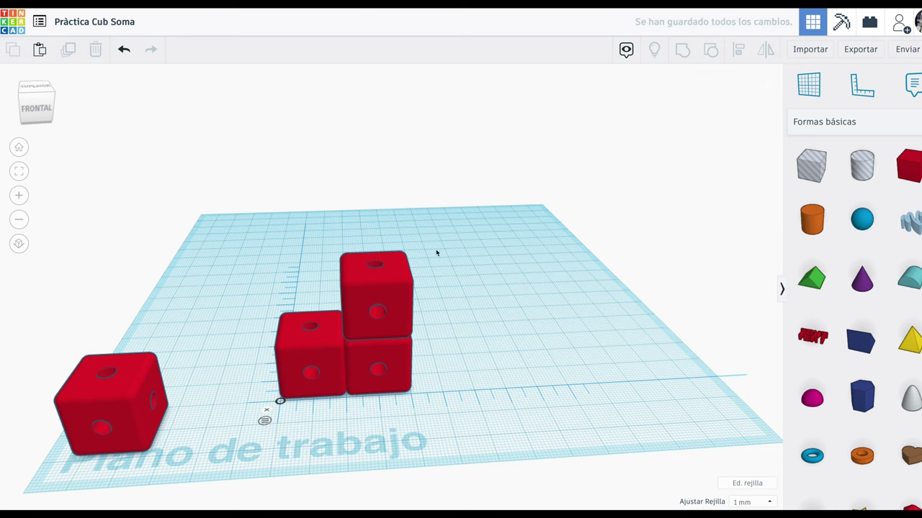
Step: Duplicate the raised cube and shift the copy 20 mm right, to 40 mm from the ruler origin
left_click(404, 291)
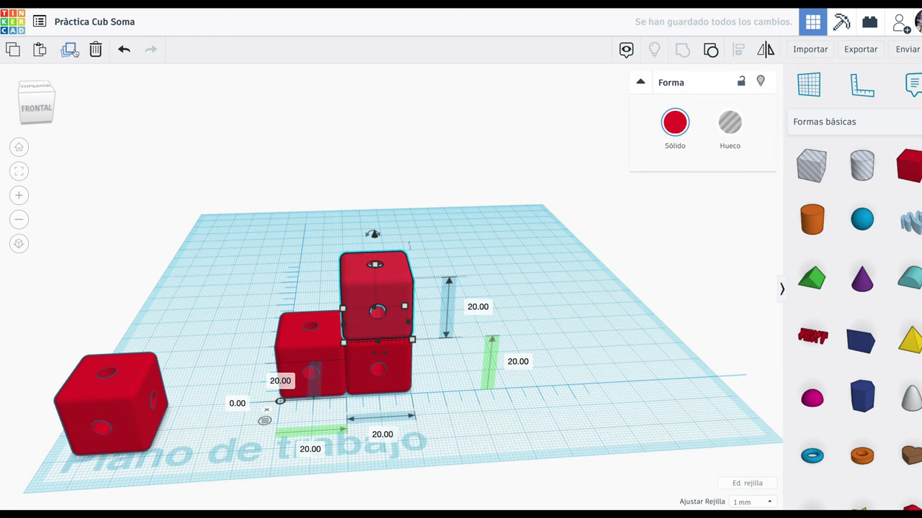
left_click(69, 49)
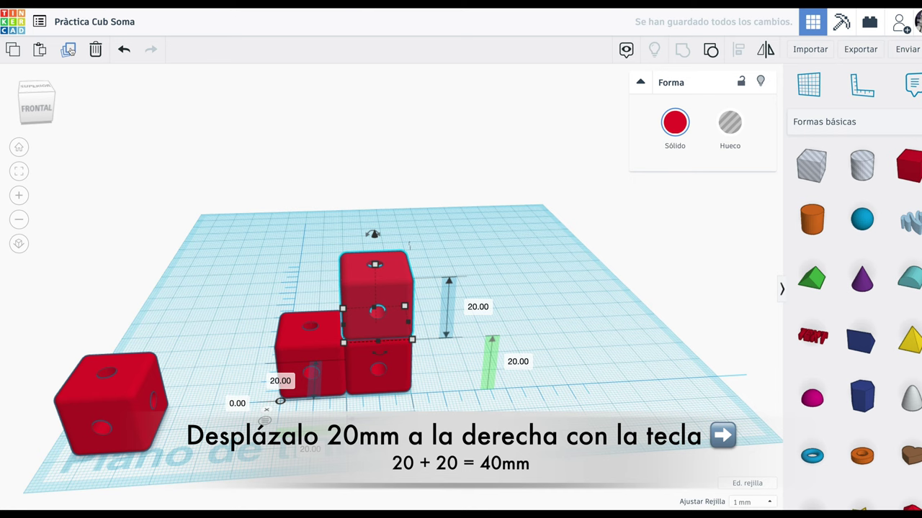
key("Right")
key("Right")
key("Right")
key("Right")
key("Right")
key("Right")
key("Right")
key("Right")
key("Right")
key("Right")
key("Right")
key("Right")
key("Right")
key("Right")
key("Right")
key("Right")
key("Right")
key("Right")
key("Right")
key("Right")
key("Right")
key("Right")
key("Right")
key("Right")
key("Right")
key("Right")
key("Right")
key("Right")
key("Right")
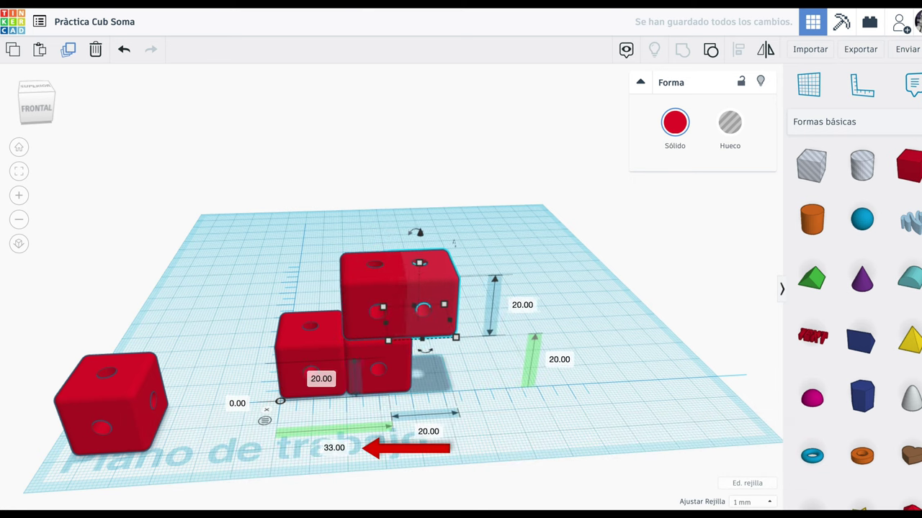
key("Right")
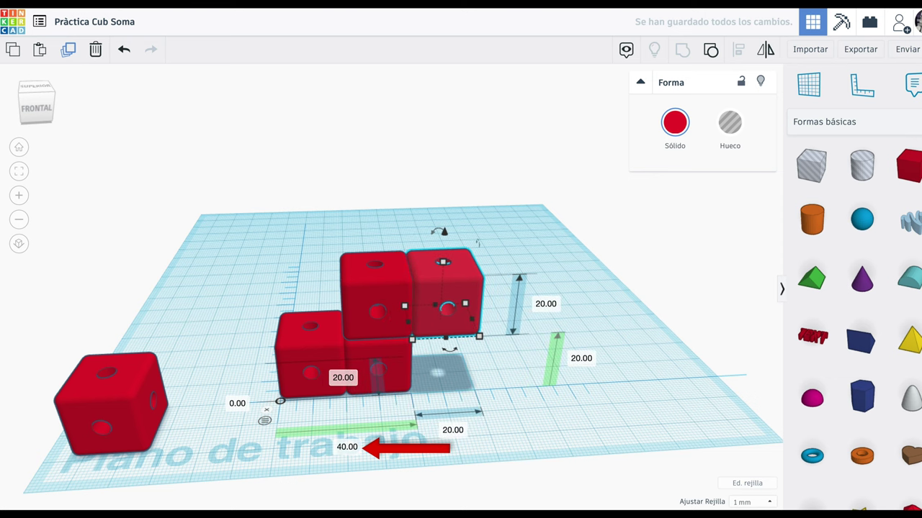
left_click(363, 216)
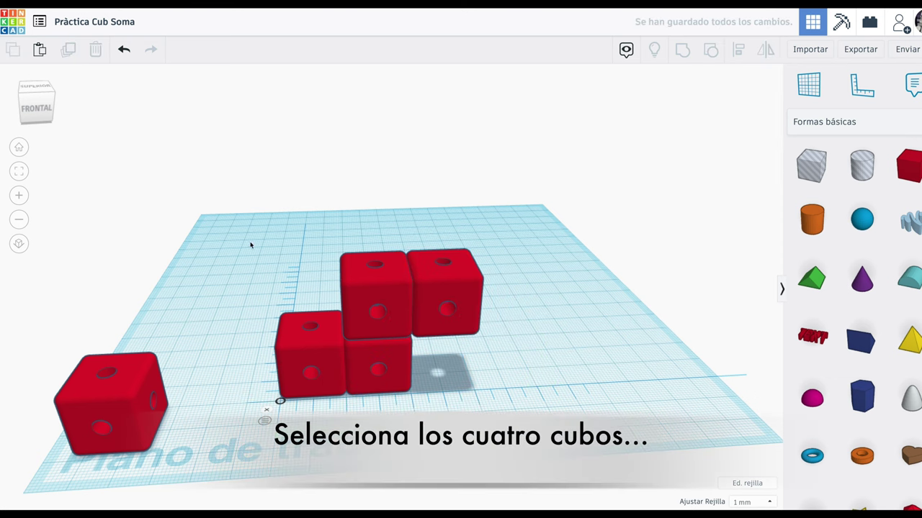
Step: Group the four adjoining red cubes into one piece, leaving out the reserved cube
left_click_drag(403, 340, 560, 412)
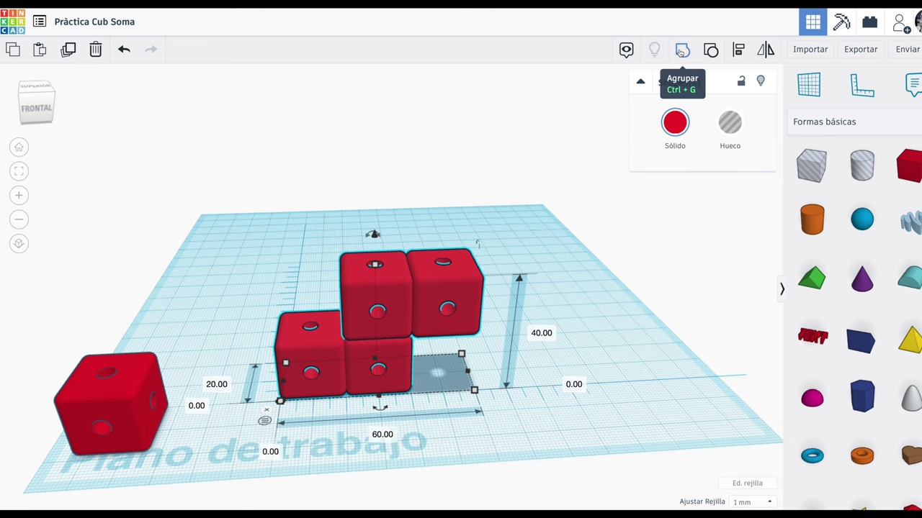
left_click(680, 50)
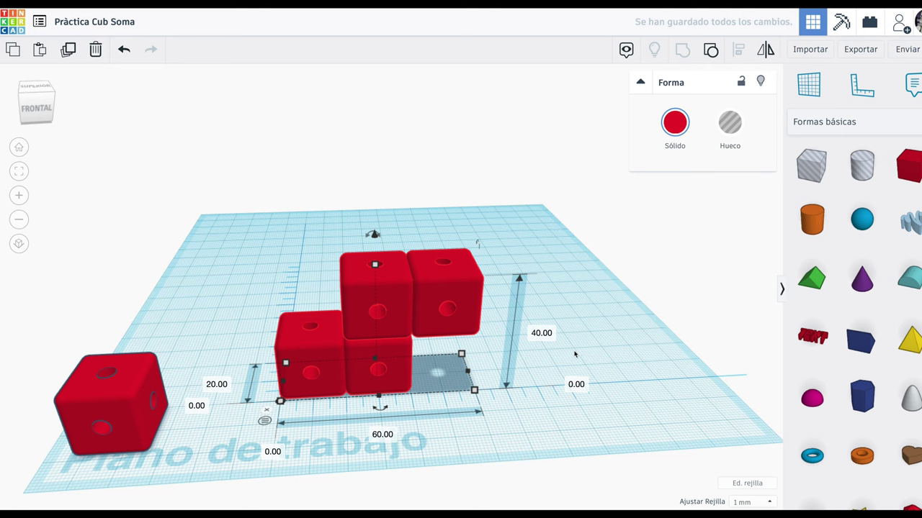
left_click(598, 354)
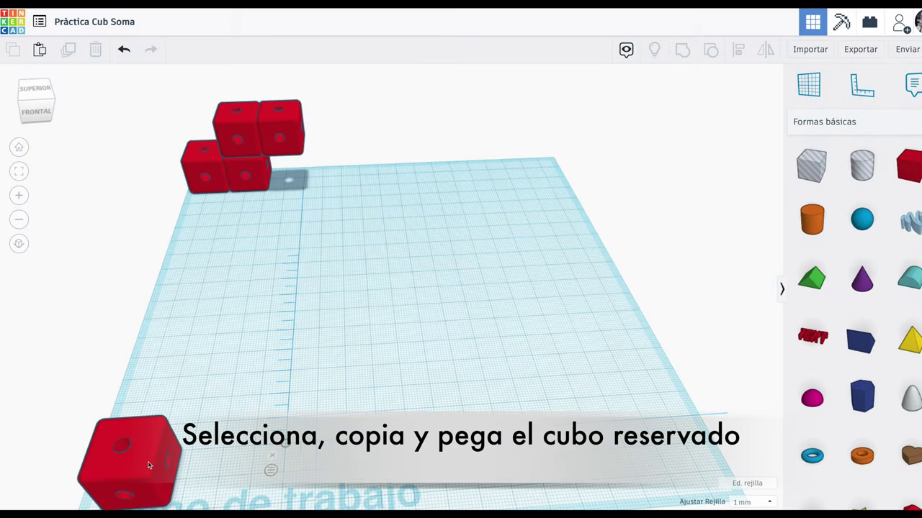
Step: Copy and paste the reserved cube with its front-left corner on the ruler origin, and colour the copy yellow
left_click(144, 470)
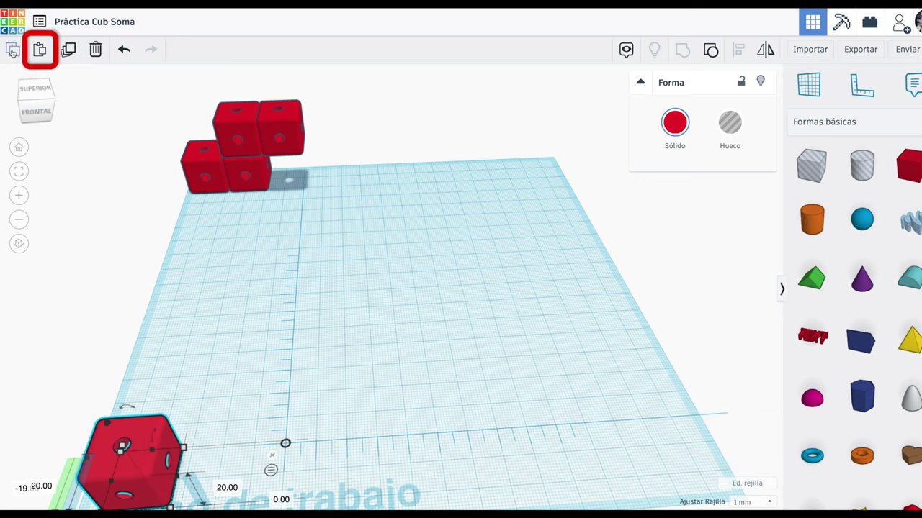
left_click(39, 50)
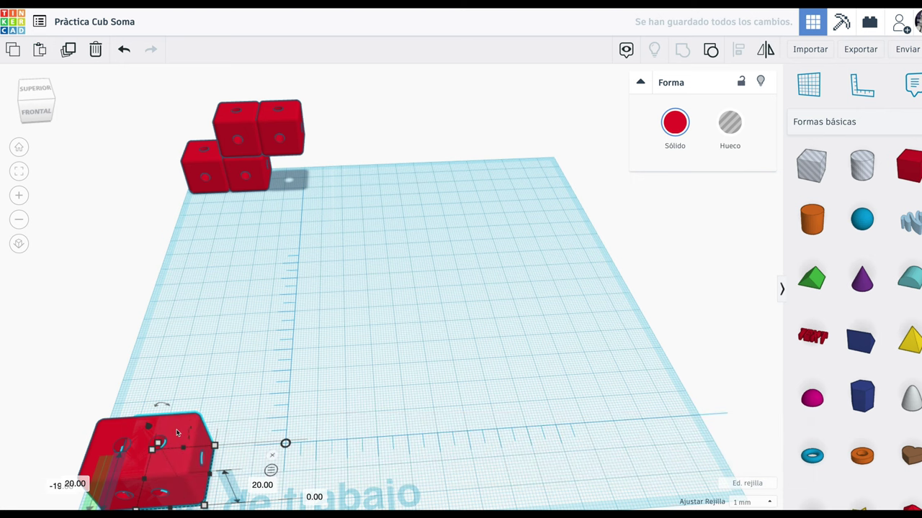
left_click_drag(160, 436, 328, 373)
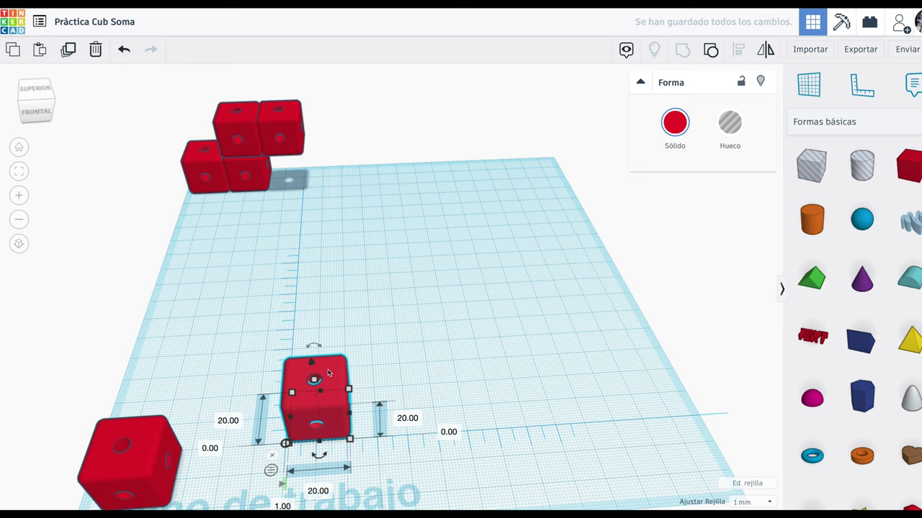
key("Left")
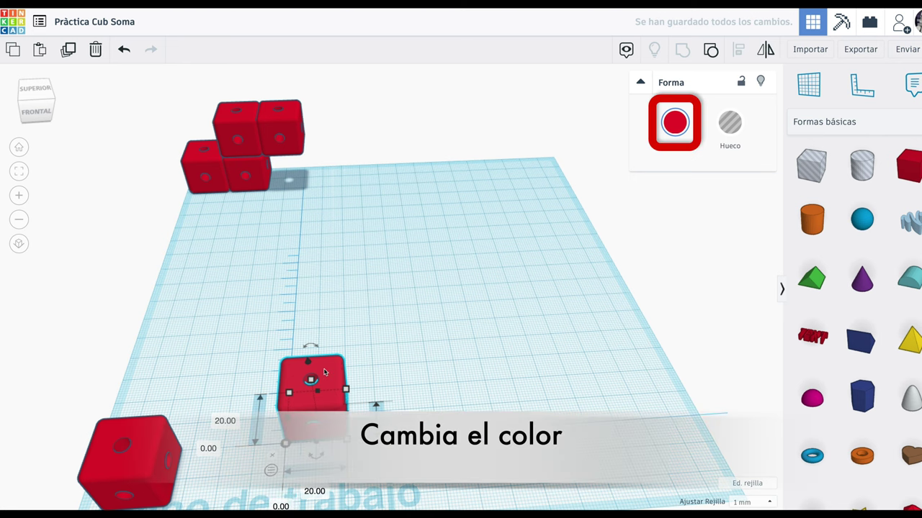
left_click(674, 127)
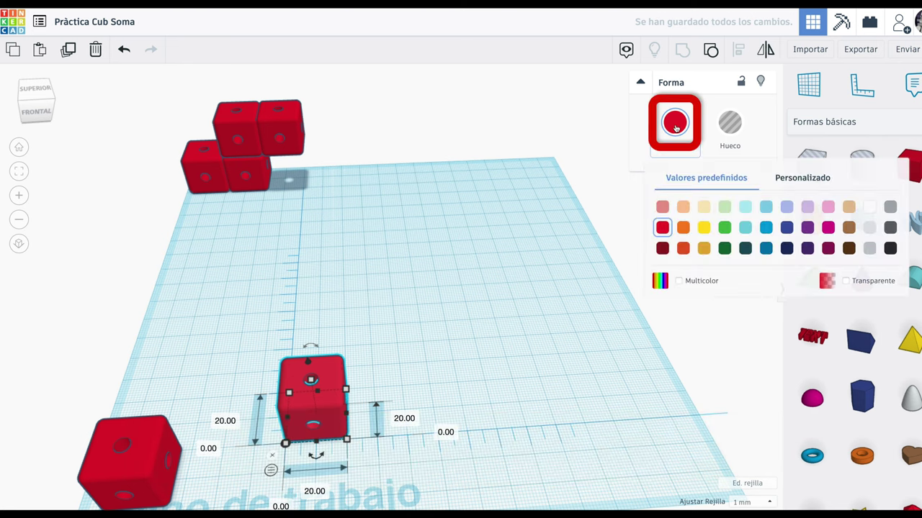
left_click(703, 228)
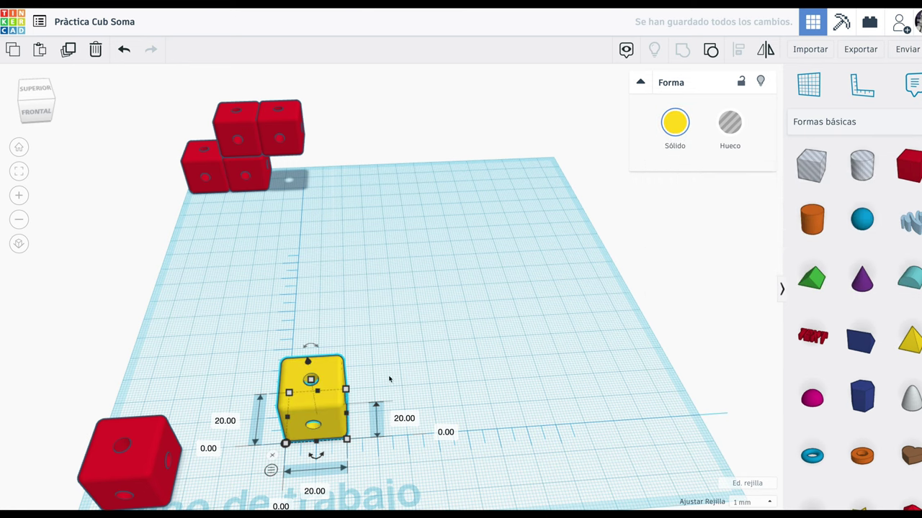
Step: Duplicate the yellow cube and move the copy 20 mm to the right, beside the first
mouse_move(386, 380)
right_mouse_down()
mouse_move(383, 338)
mouse_move(380, 378)
right_mouse_up()
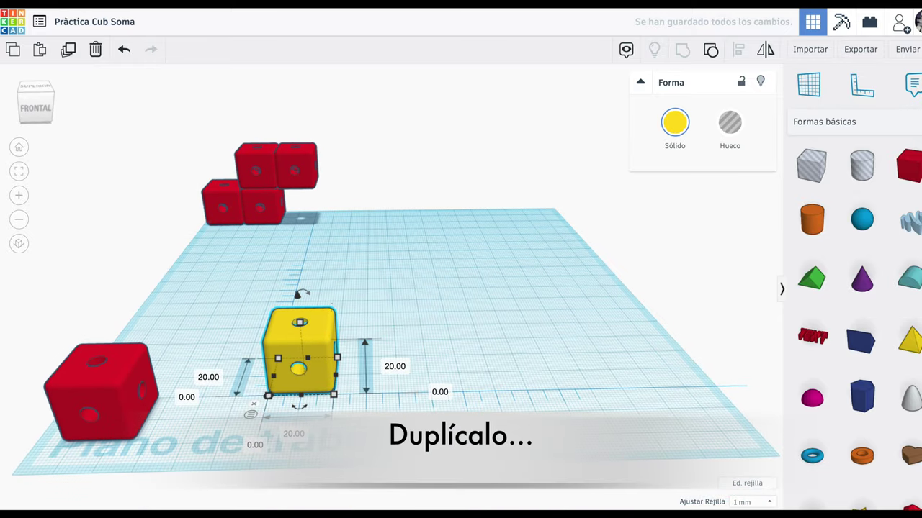
key("Escape")
left_click(311, 346)
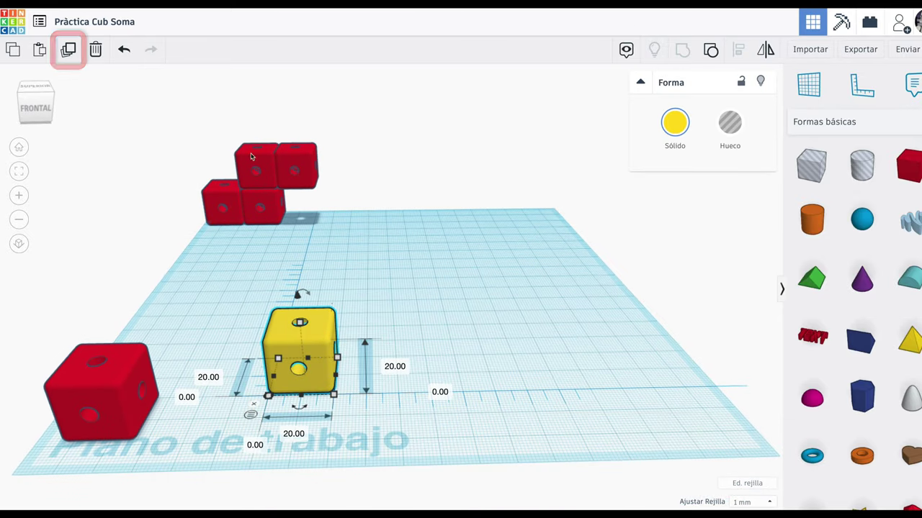
left_click(67, 53)
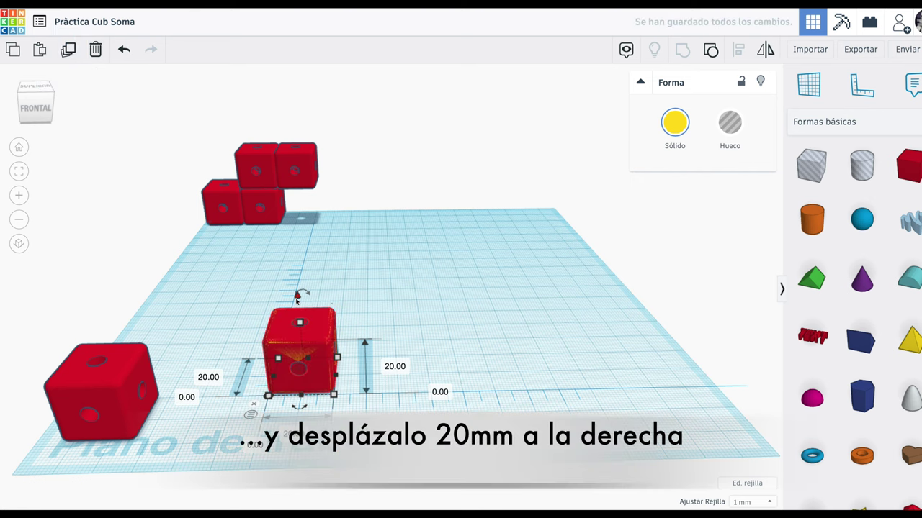
left_click_drag(296, 297, 364, 293)
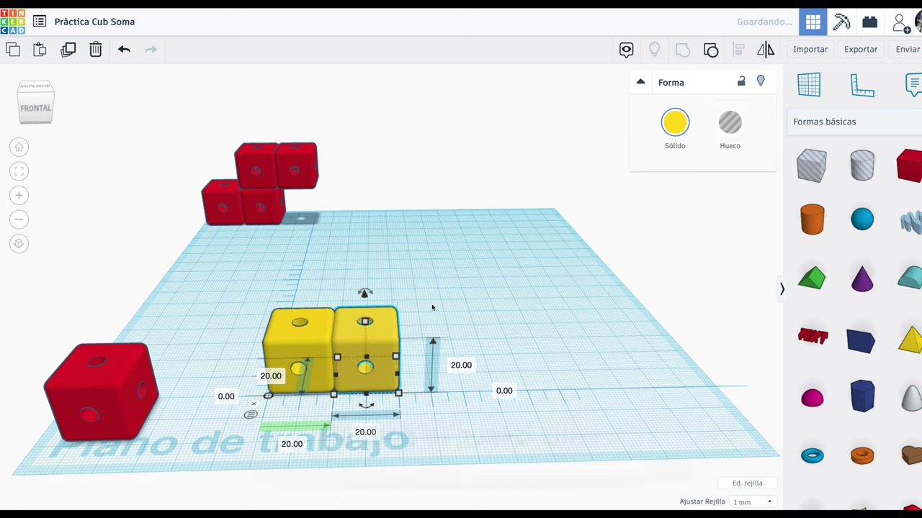
left_click(410, 324)
Step: Duplicate the second yellow cube and shift the copy right to 40 mm from the ruler origin, completing a row of three
left_click(390, 347)
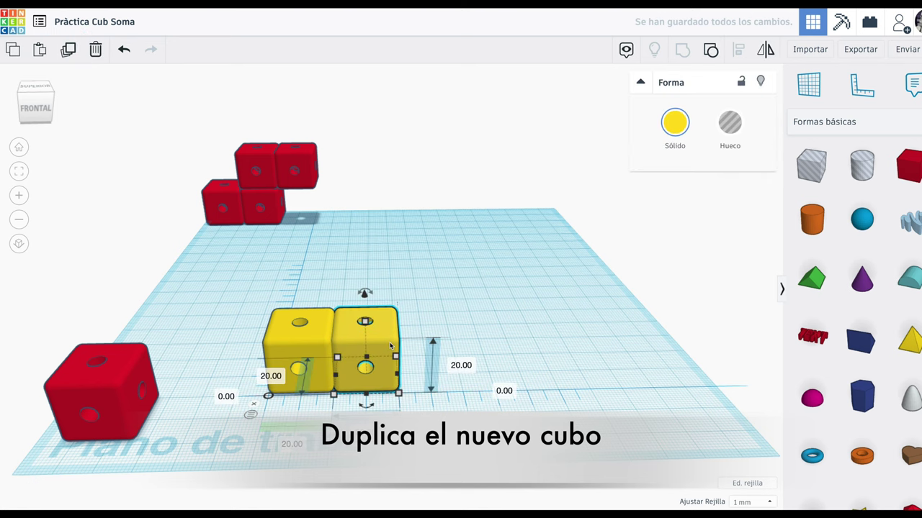
left_click(68, 51)
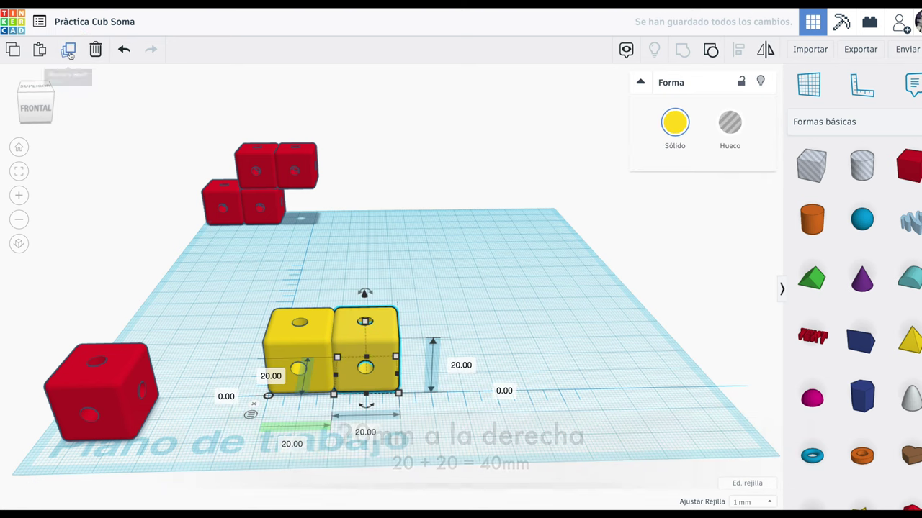
key("Right")
key("Right")
key("Right")
key("Right")
key("Right")
key("Right")
key("Right")
key("Right")
key("Right")
key("Right")
key("Right")
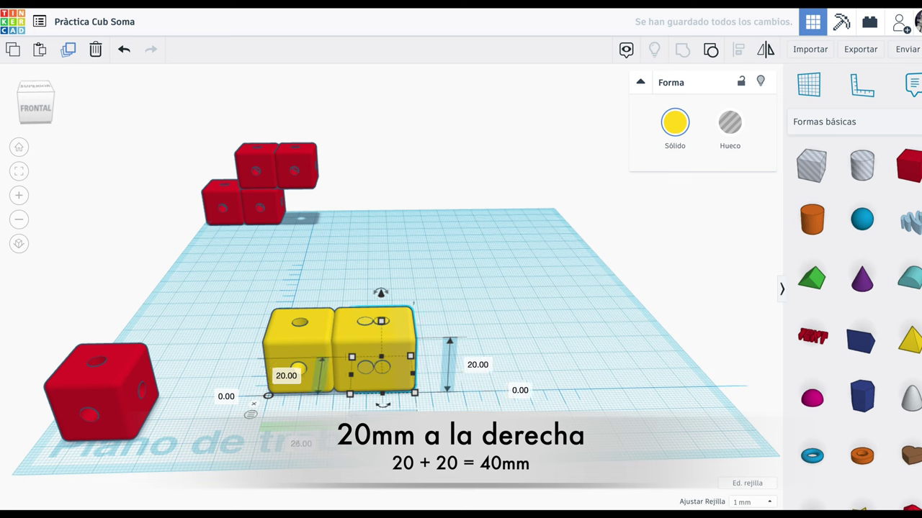
key("Right")
key("Right")
key("Right")
key("Right")
key("Right")
key("Right")
key("Right")
key("Right")
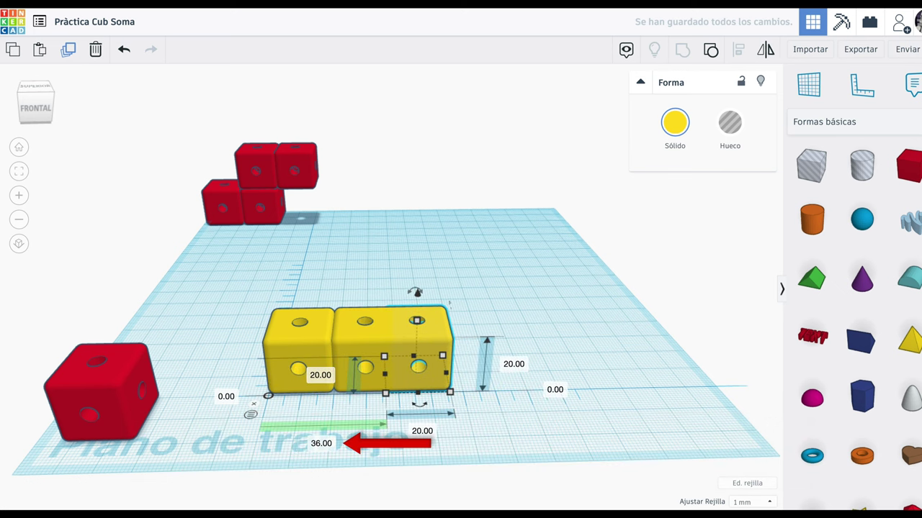
key("Right")
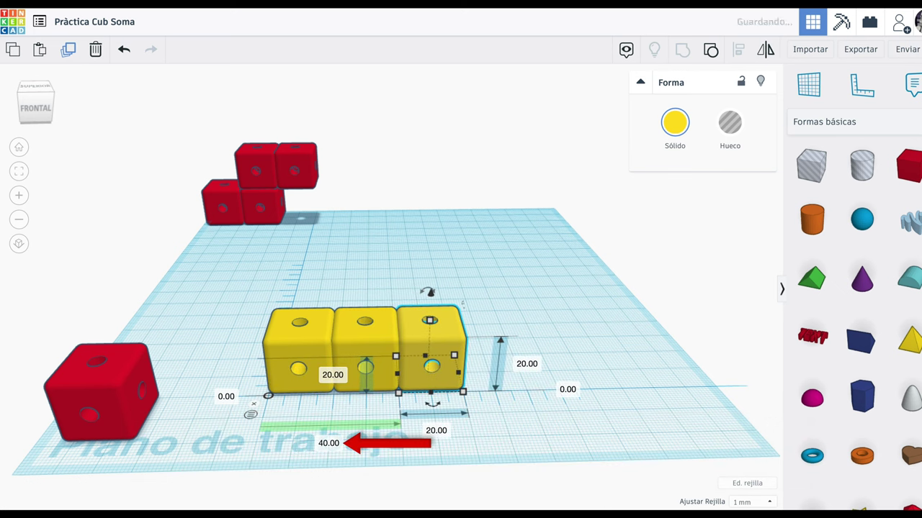
Step: Duplicate the middle yellow cube and raise the copy 20 mm onto the top of the row
left_click(362, 347)
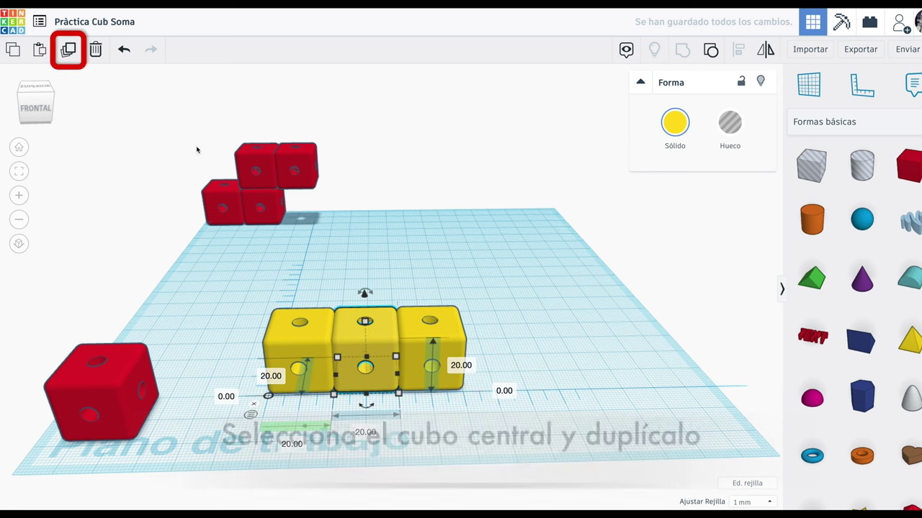
left_click(69, 49)
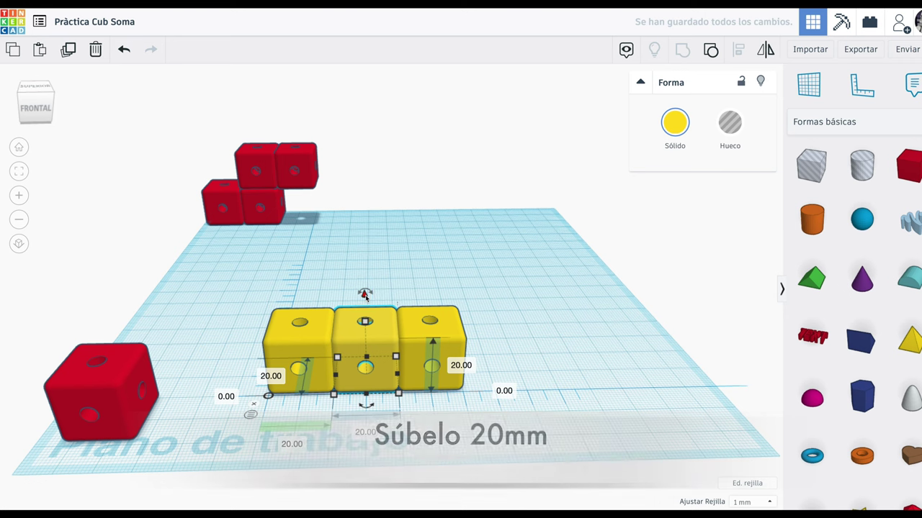
left_click_drag(364, 295, 365, 236)
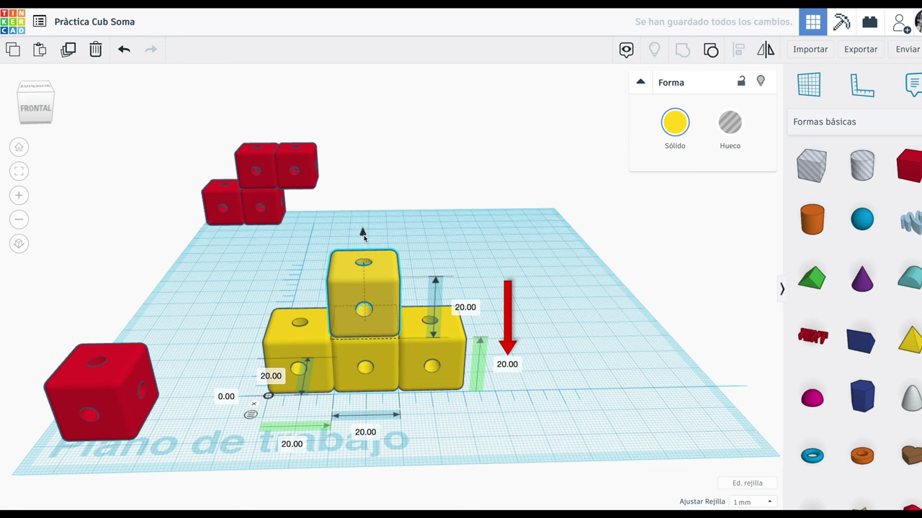
Step: Select the four yellow cubes of the T-shaped piece and group them into one object
left_click(271, 285)
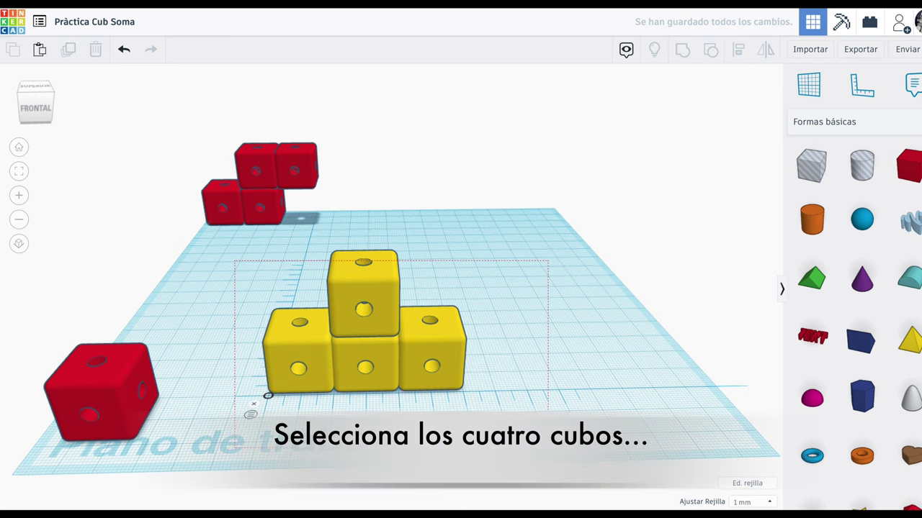
left_click_drag(548, 410, 548, 425)
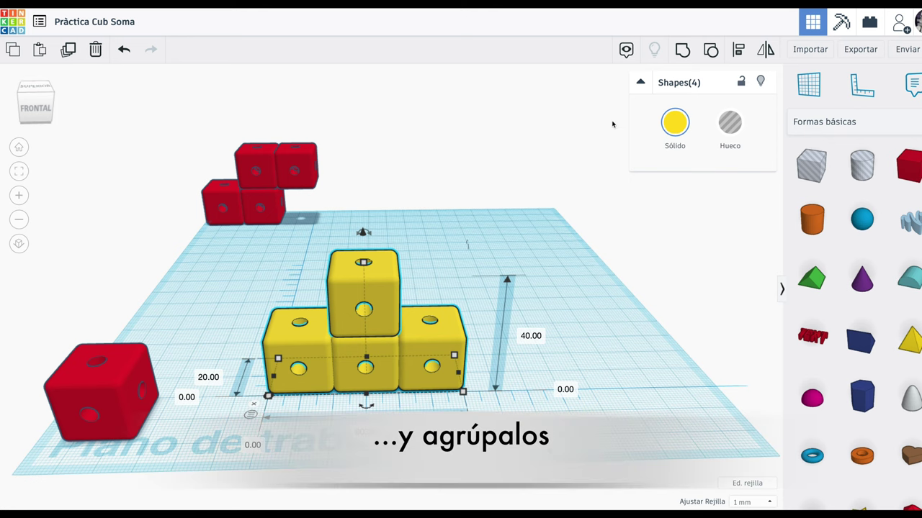
left_click(684, 49)
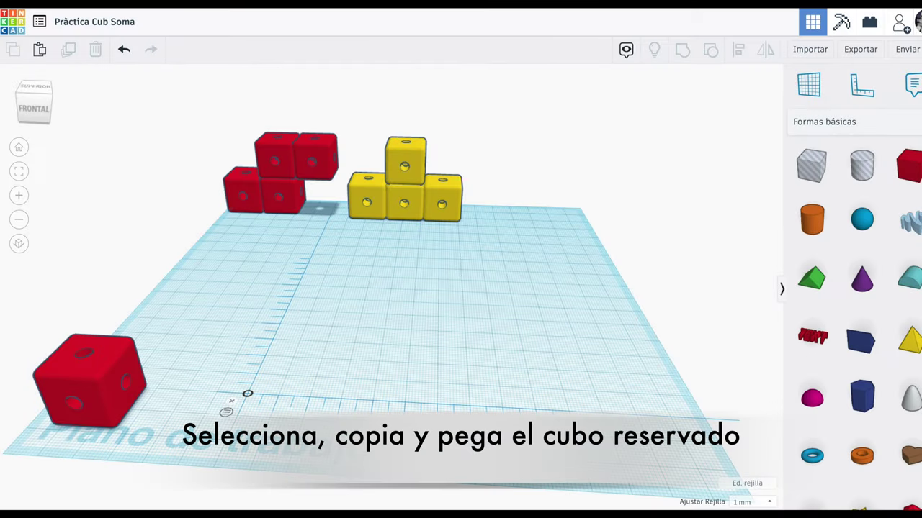
Step: Copy and paste the reserved red cube, place the copy at the ruler origin (0, 0), and colour it green
left_click(88, 387)
left_click(11, 50)
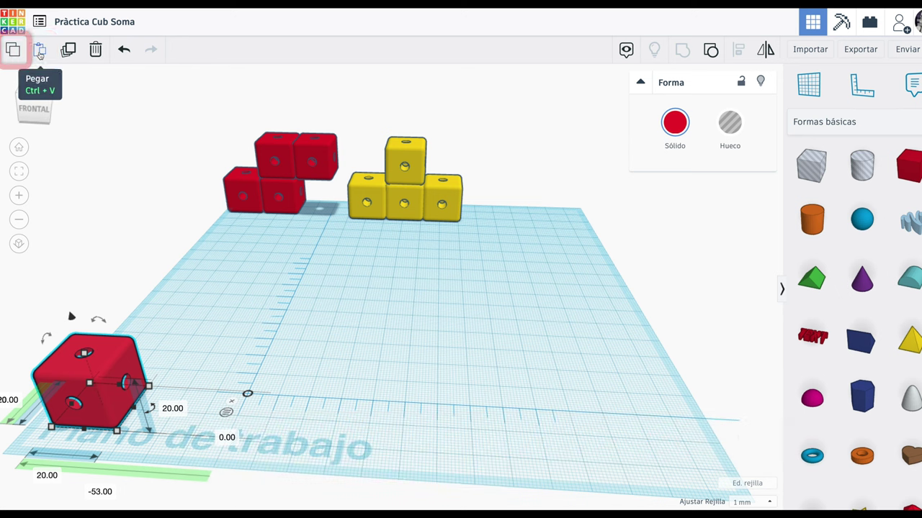
left_click(40, 49)
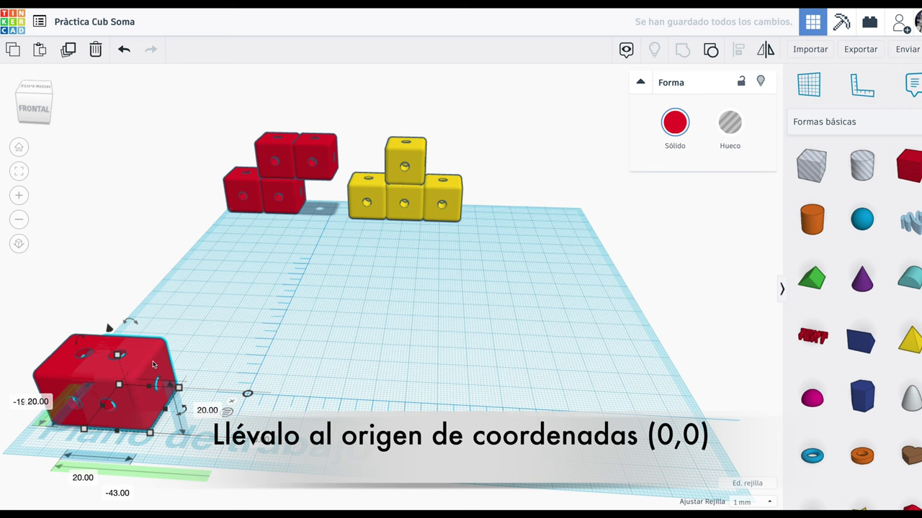
left_click_drag(153, 365, 312, 334)
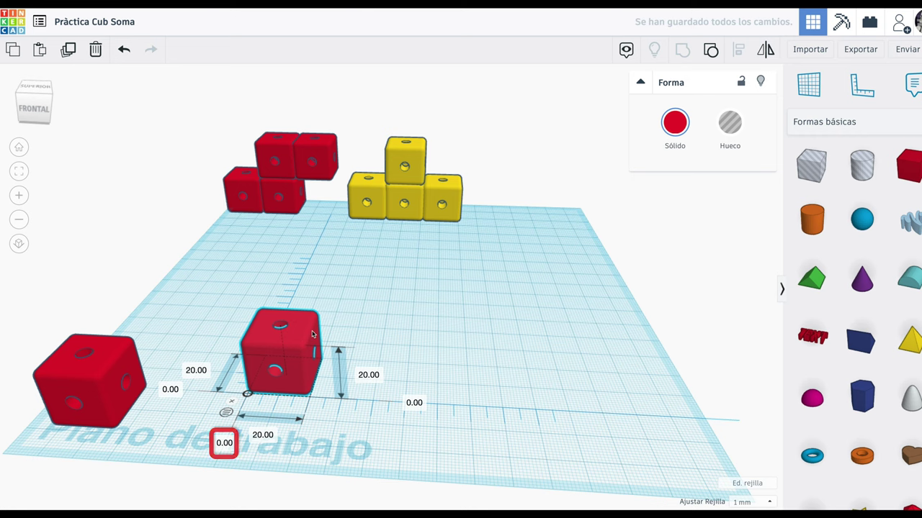
left_click_drag(313, 335, 313, 335)
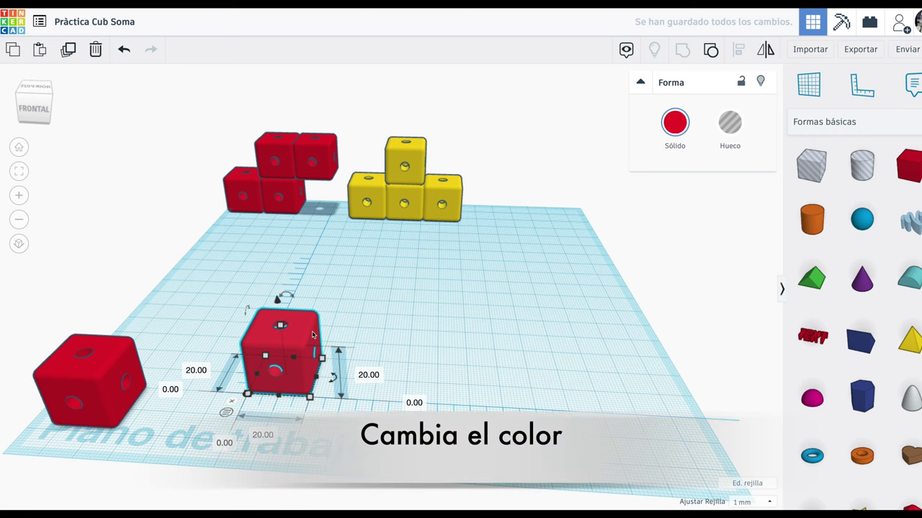
left_click(677, 127)
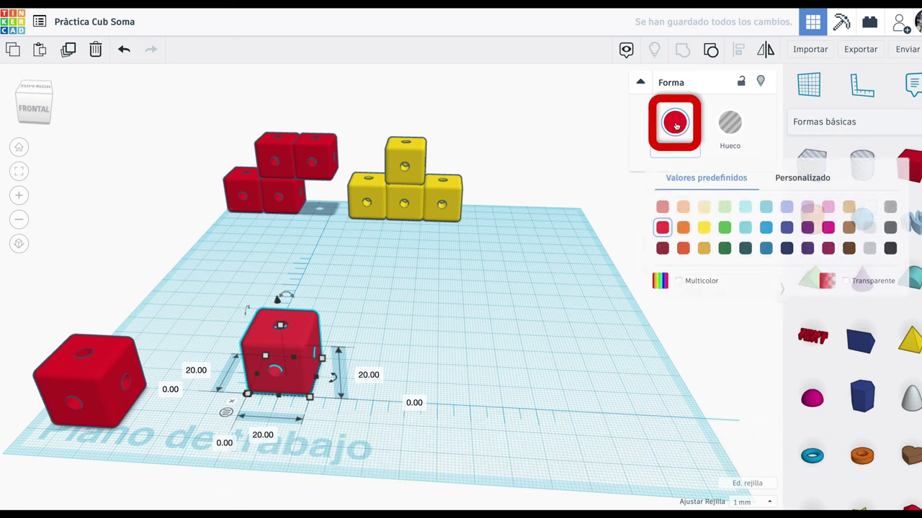
left_click(725, 228)
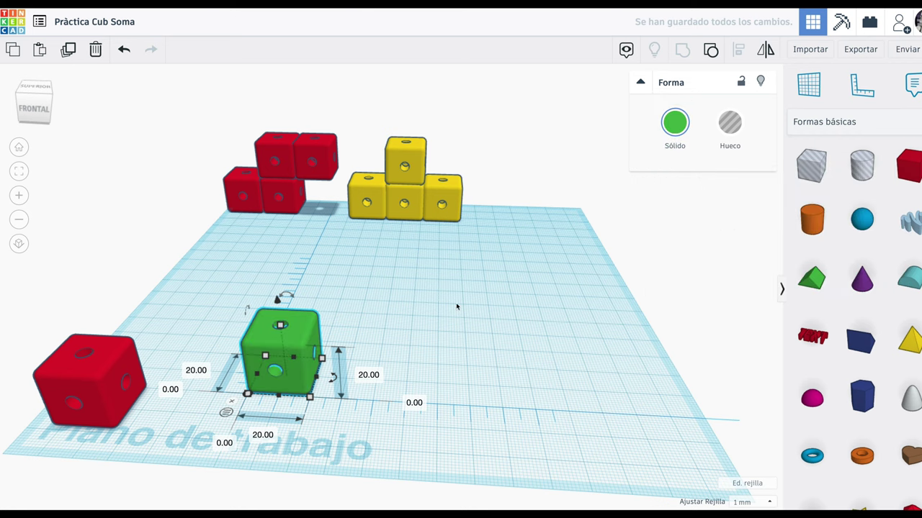
left_click(416, 330)
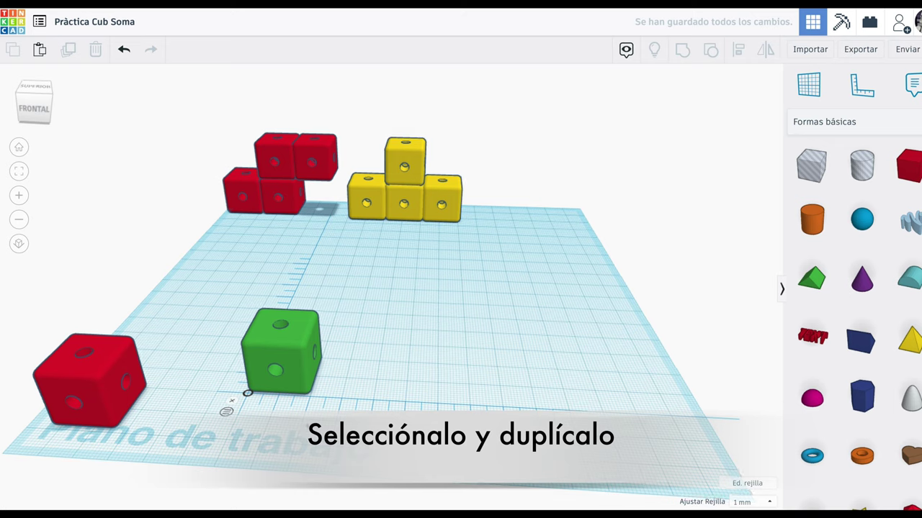
Step: Duplicate the green cube and raise the copy 20 mm so it sits on top of the first
left_click(302, 353)
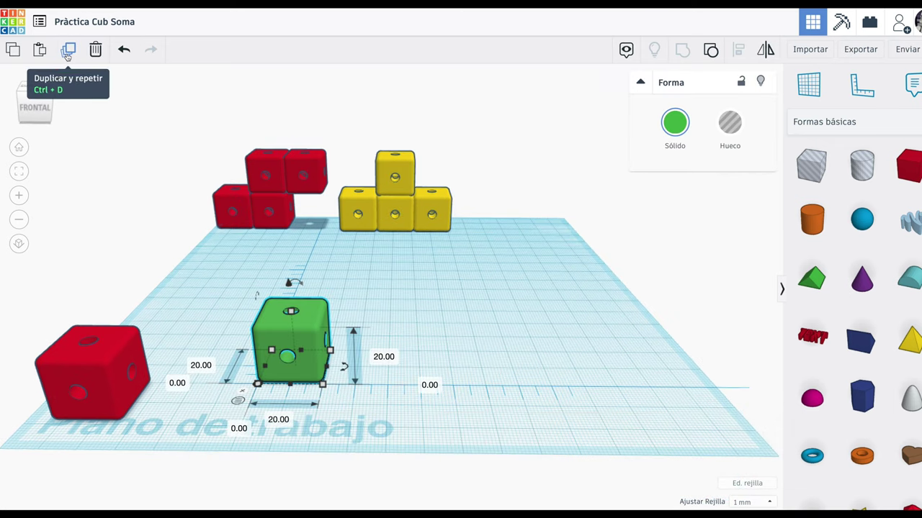
left_click(68, 53)
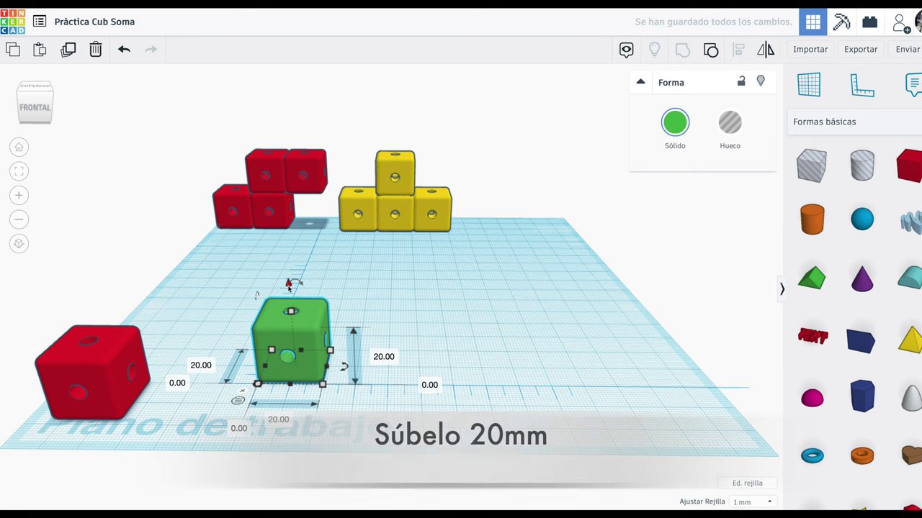
left_click_drag(288, 283, 288, 226)
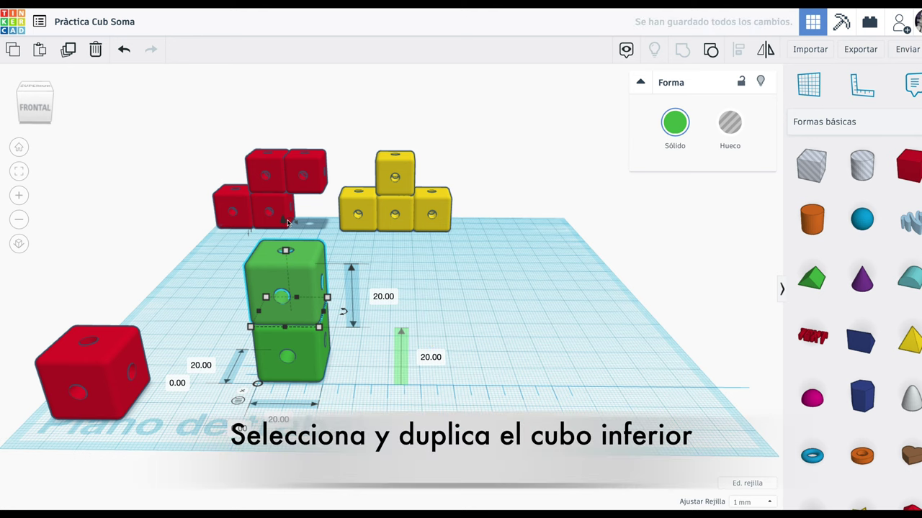
Step: Duplicate the lower green cube and move the copy 20 mm to the right, forming the three-cube V piece
left_click(311, 366)
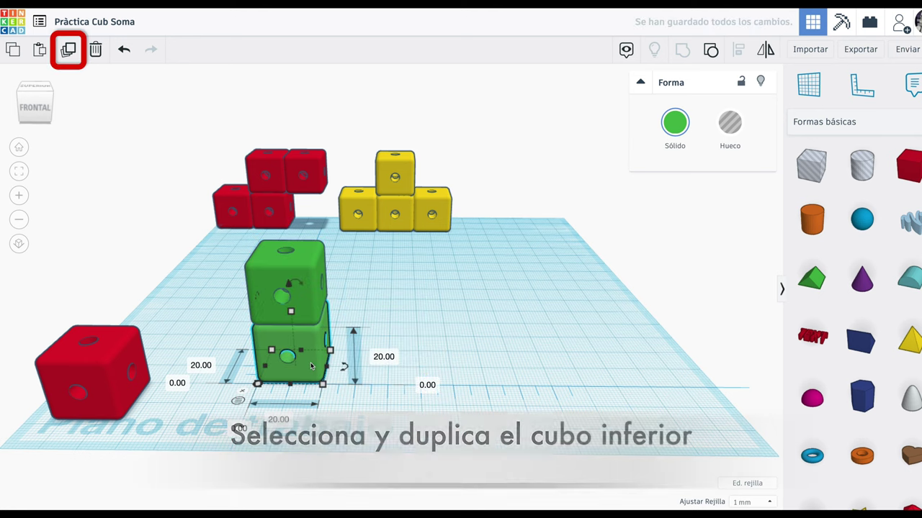
left_click(68, 50)
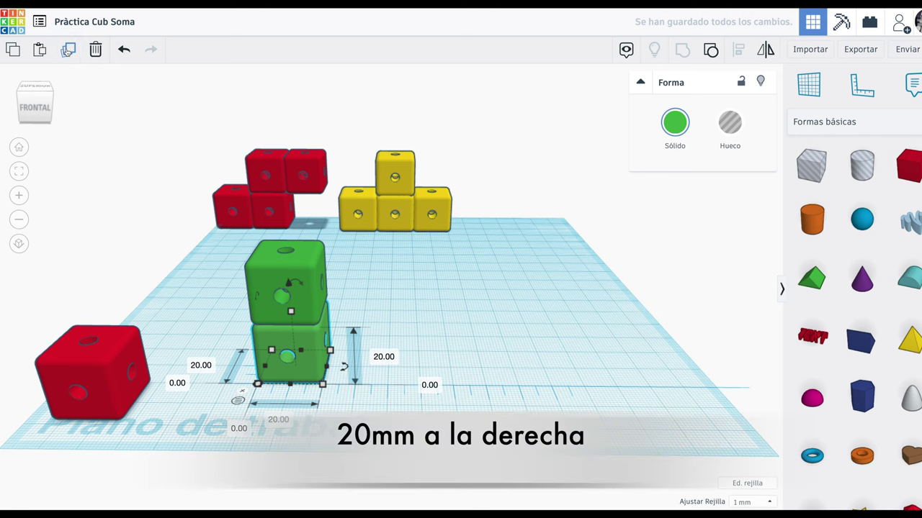
key("Right")
key("Right")
key("Right")
key("Right")
key("Right")
key("Right")
key("Right")
key("Right")
key("Right")
key("Right")
key("Right")
key("Right")
key("Right")
key("Right")
key("Right")
key("Right")
key("Right")
key("Right")
key("Right")
key("Right")
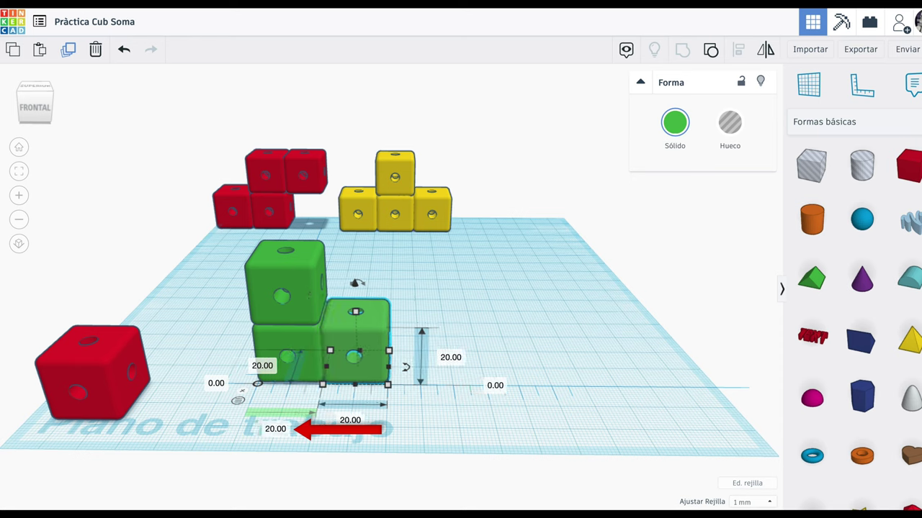
left_click(472, 308)
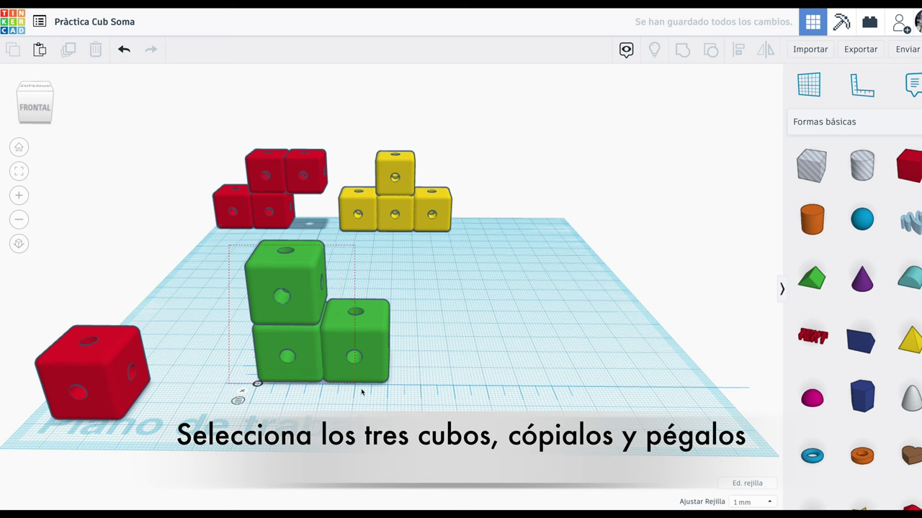
Step: Copy and paste the three green cubes, place the copy 60 mm to the right of the ruler origin, and colour it blue
left_click_drag(229, 245, 394, 412)
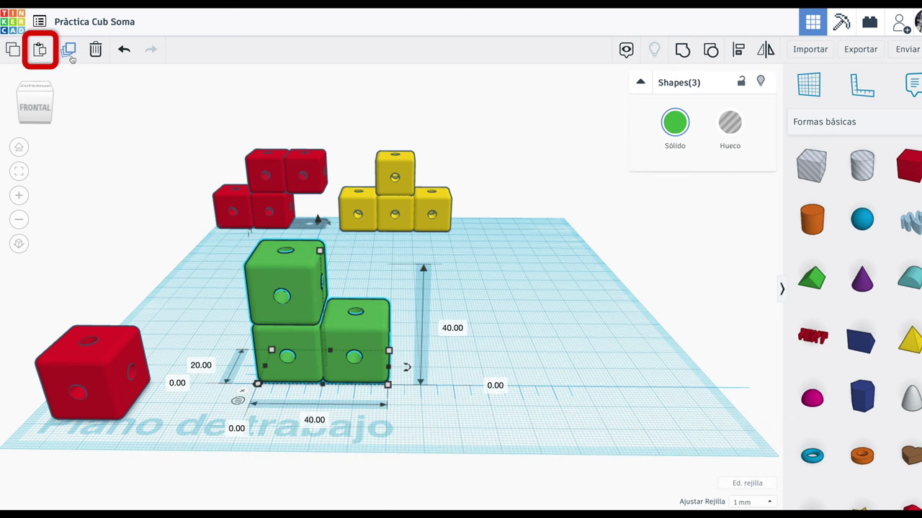
left_click(39, 49)
left_click_drag(382, 288, 513, 281)
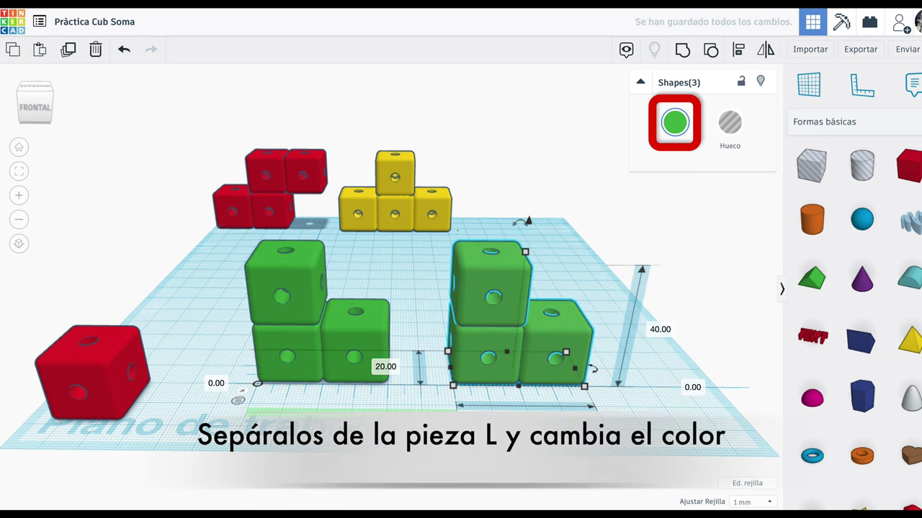
left_click(686, 126)
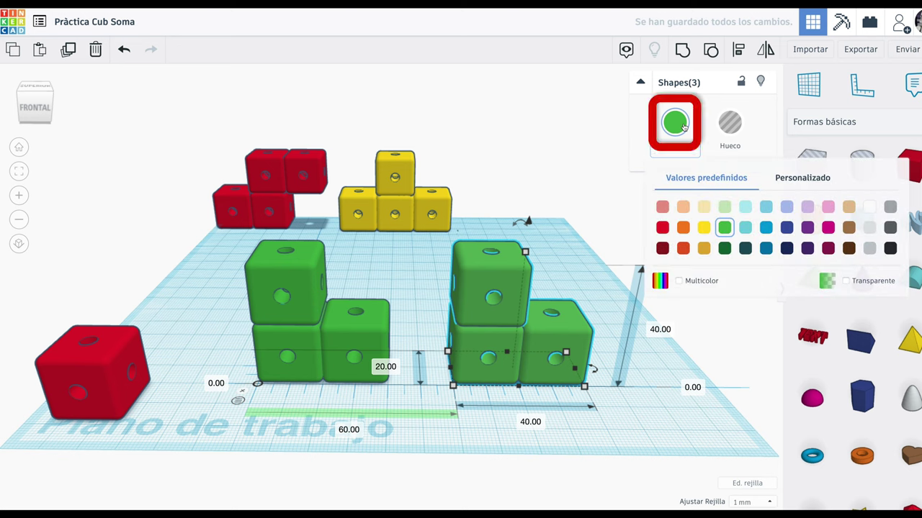
left_click(766, 228)
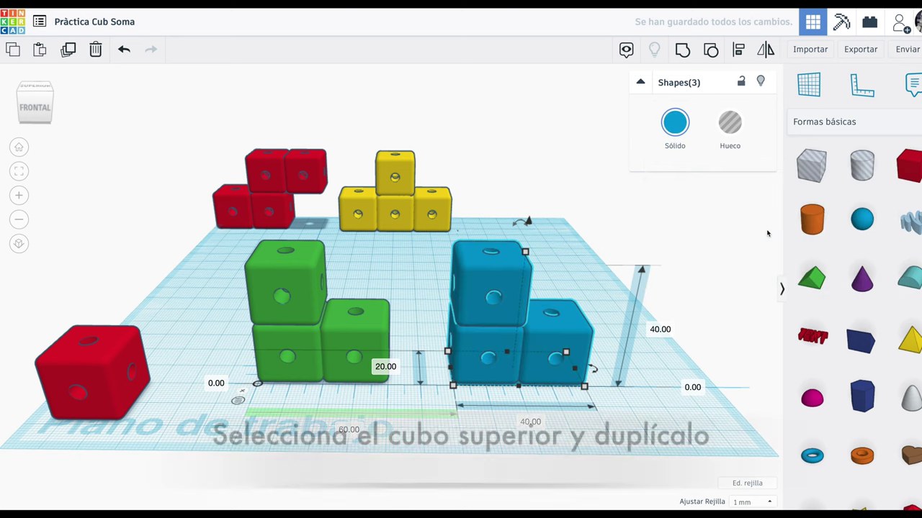
key("Escape")
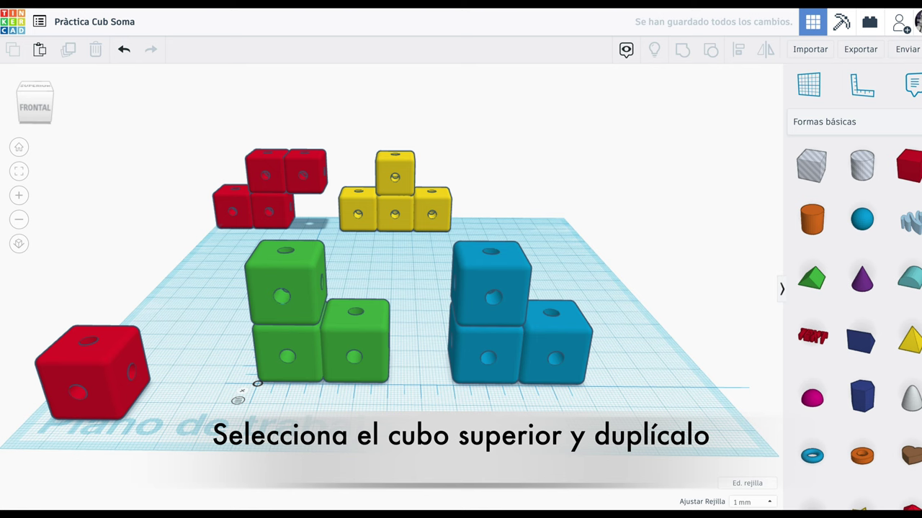
Step: Duplicate the upper blue cube and raise the copy 20 mm to complete the L piece's three-cube column
left_click(479, 286)
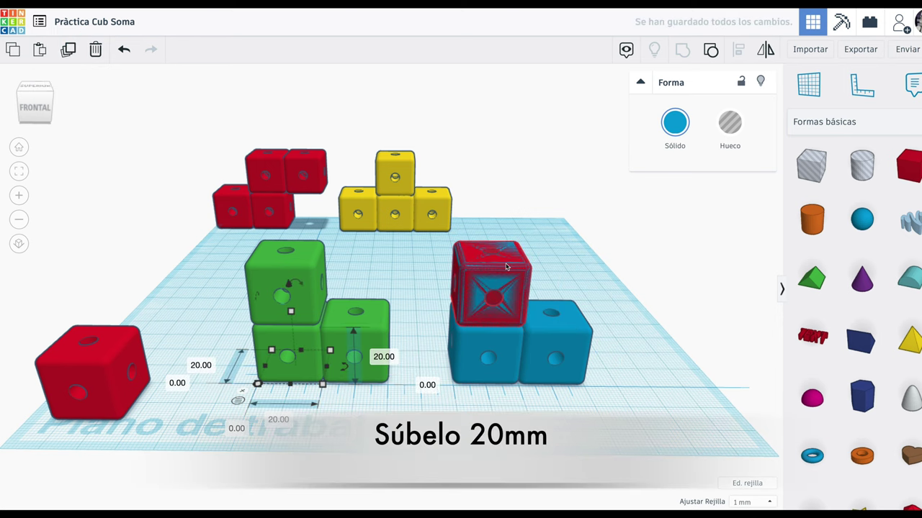
left_click(506, 267)
left_click_drag(493, 221, 495, 151)
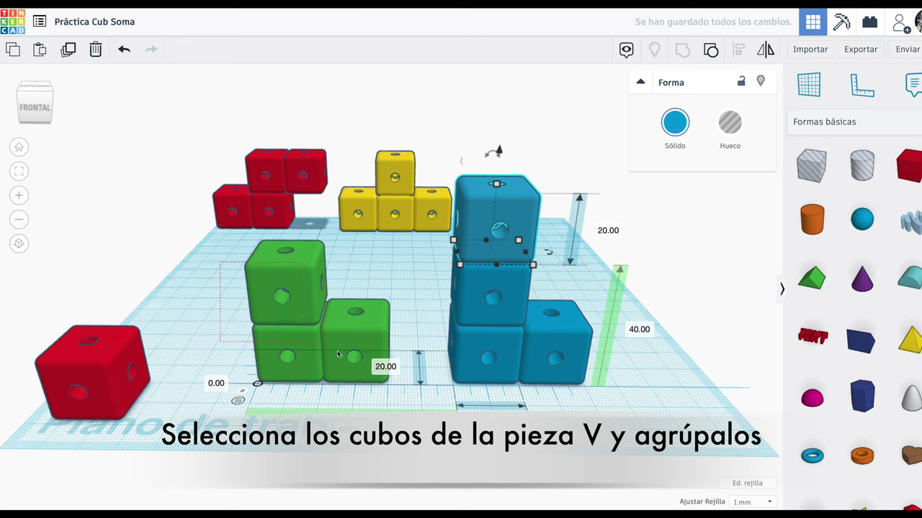
Step: Select the three green cubes of the V piece
left_click_drag(401, 411, 401, 410)
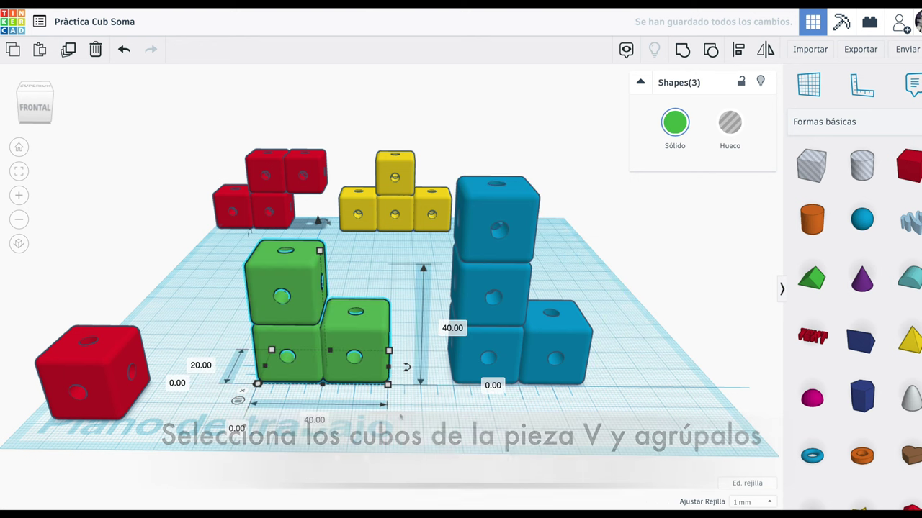